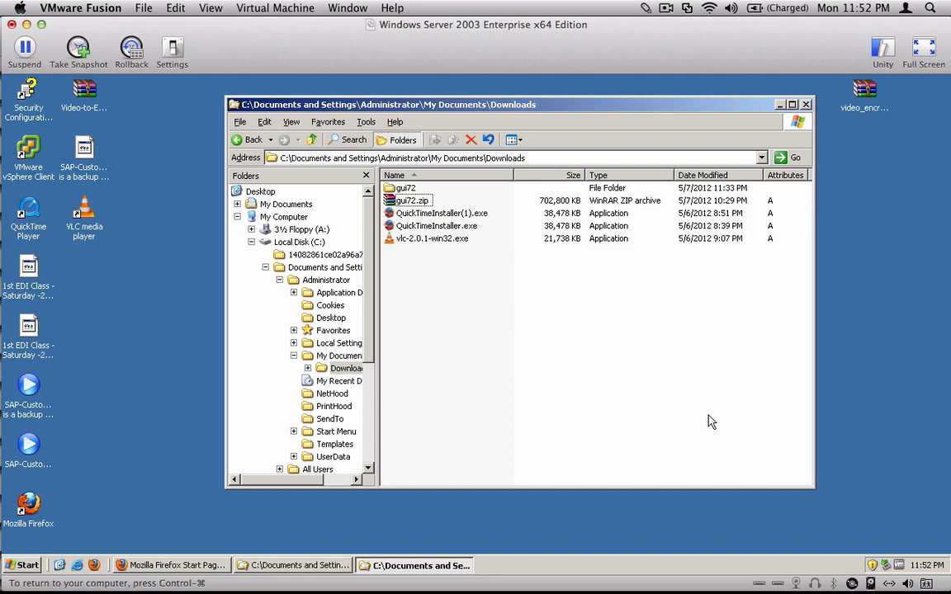
{"action": "key", "text": "ctrl+1"}
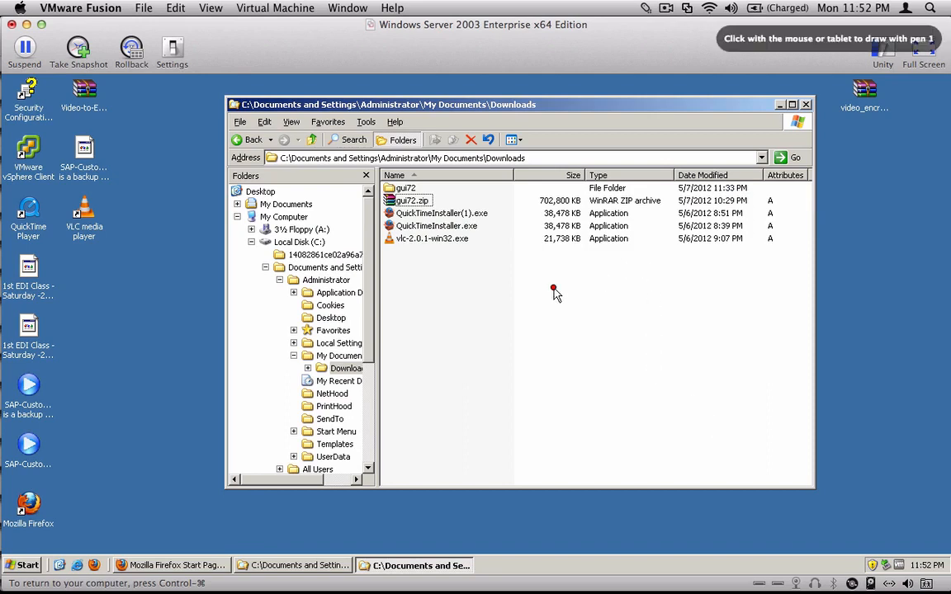
{"action": "mouse_move", "coordinate": [477, 189]}
{"action": "left_mouse_down"}
{"action": "mouse_move", "coordinate": [437, 198]}
{"action": "mouse_move", "coordinate": [454, 201]}
{"action": "left_mouse_up"}
{"action": "mouse_move", "coordinate": [505, 171]}
{"action": "left_mouse_down"}
{"action": "mouse_move", "coordinate": [494, 180]}
{"action": "mouse_move", "coordinate": [508, 182]}
{"action": "left_mouse_up"}
{"action": "left_click_drag", "start_coordinate": [513, 172], "coordinate": [523, 174]}
{"action": "mouse_move", "coordinate": [526, 161]}
{"action": "left_mouse_down"}
{"action": "mouse_move", "coordinate": [524, 176]}
{"action": "mouse_move", "coordinate": [568, 142]}
{"action": "mouse_move", "coordinate": [621, 145]}
{"action": "mouse_move", "coordinate": [636, 121]}
{"action": "mouse_move", "coordinate": [632, 136]}
{"action": "left_mouse_up"}
{"action": "mouse_move", "coordinate": [628, 128]}
{"action": "left_mouse_down"}
{"action": "mouse_move", "coordinate": [663, 127]}
{"action": "mouse_move", "coordinate": [676, 110]}
{"action": "left_mouse_up"}
{"action": "left_click", "coordinate": [646, 135]}
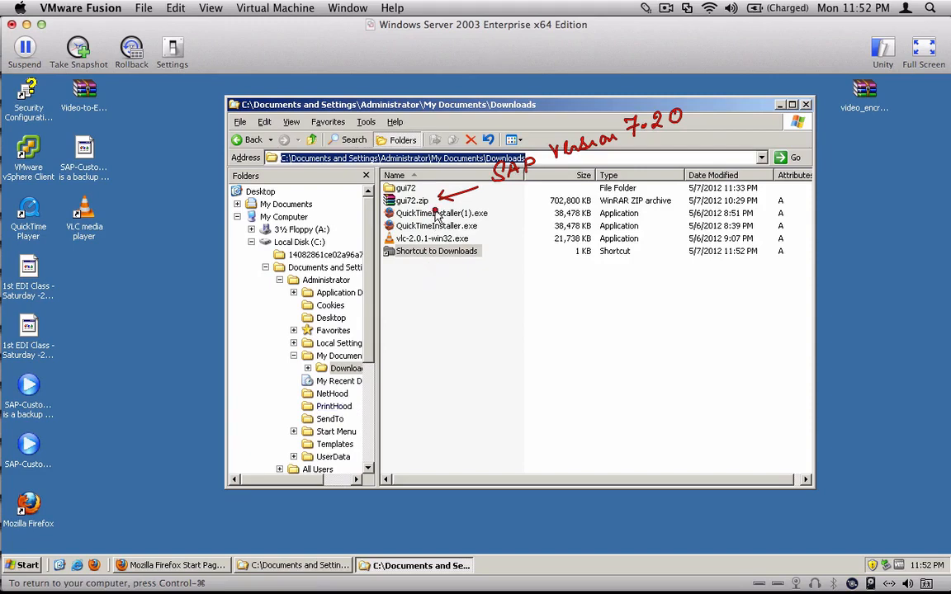
{"action": "mouse_move", "coordinate": [419, 173]}
{"action": "left_mouse_down"}
{"action": "mouse_move", "coordinate": [436, 187]}
{"action": "mouse_move", "coordinate": [423, 181]}
{"action": "left_mouse_up"}
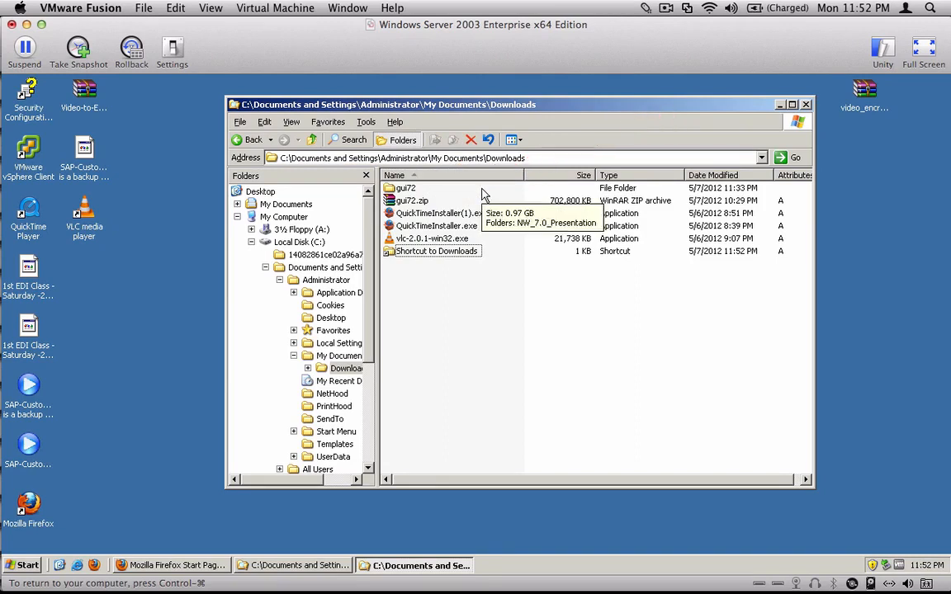
Open the folder gui72\NW_7.0_Presentation\PRES1\GUI\WINDOWS\WIN32 from Downloads.
{"action": "double_click", "coordinate": [396, 189]}
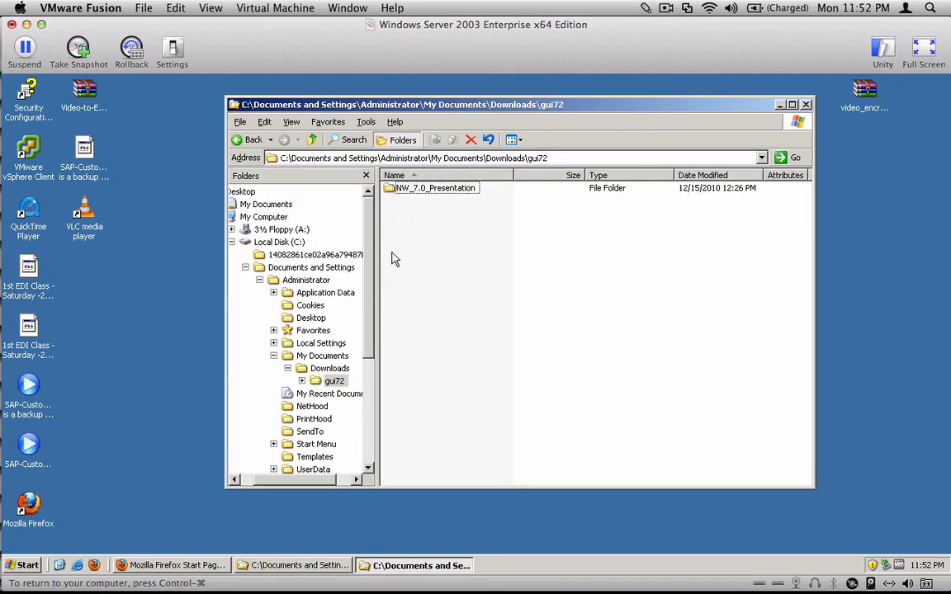
{"action": "mouse_move", "coordinate": [391, 194]}
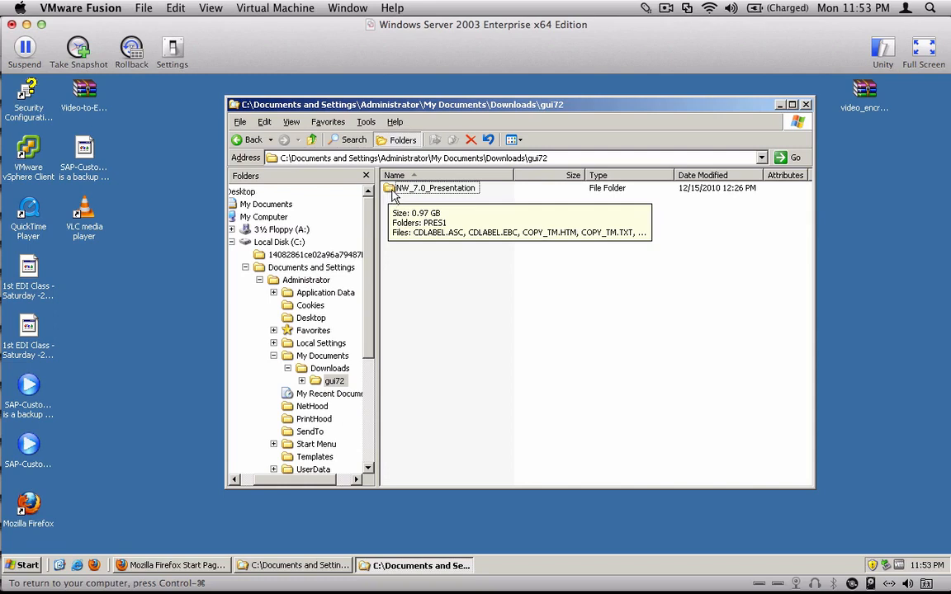
{"action": "double_click", "coordinate": [394, 190]}
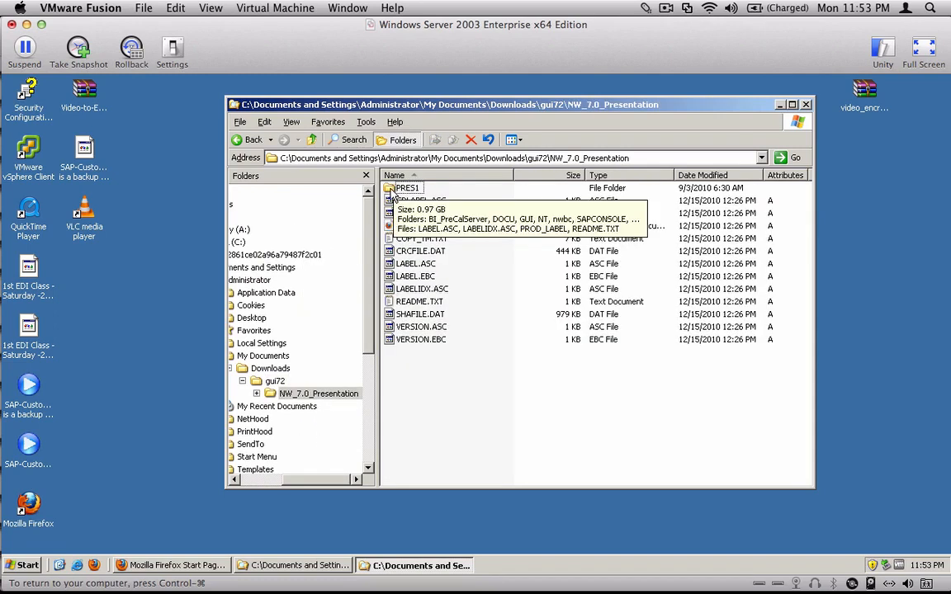
{"action": "double_click", "coordinate": [395, 190]}
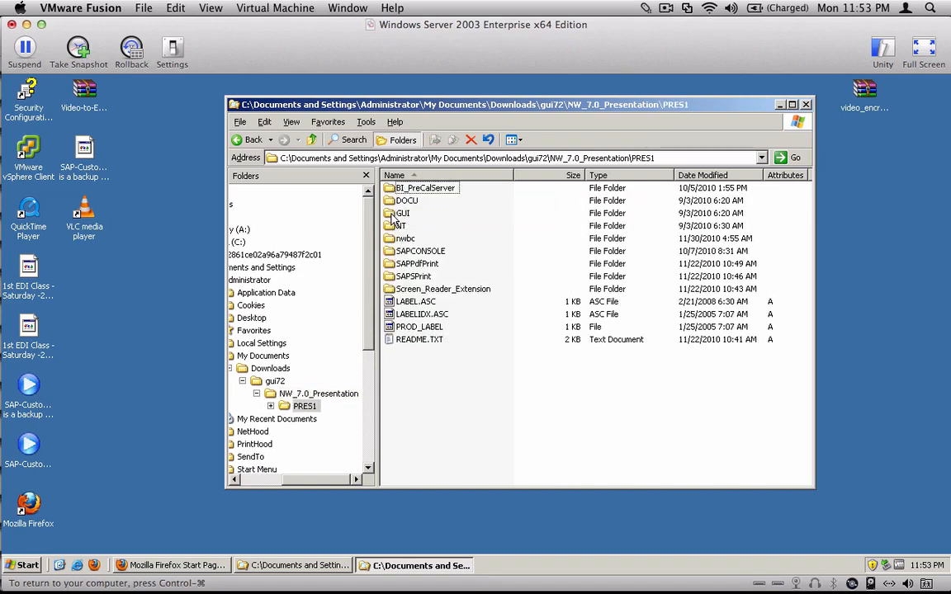
{"action": "double_click", "coordinate": [393, 215]}
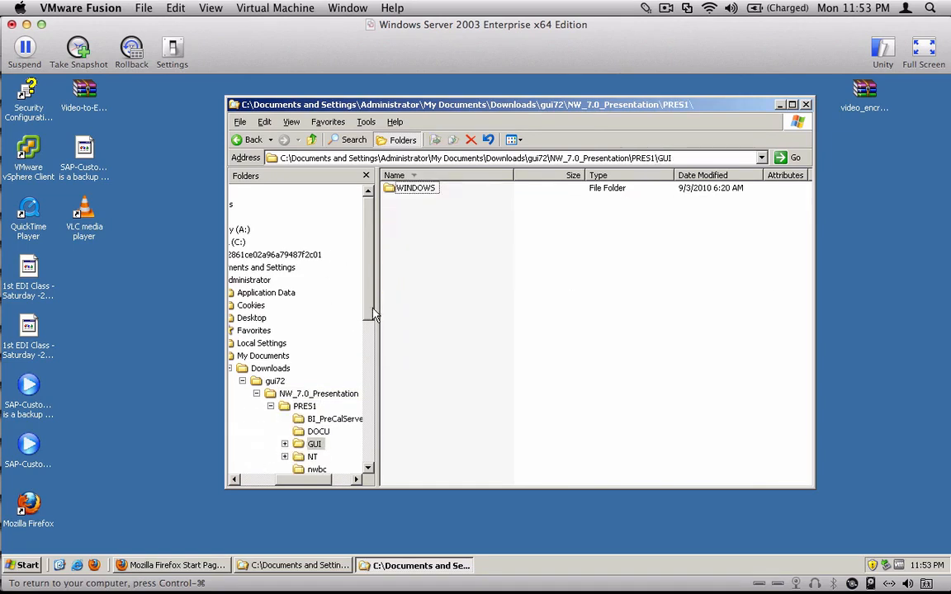
{"action": "double_click", "coordinate": [393, 190]}
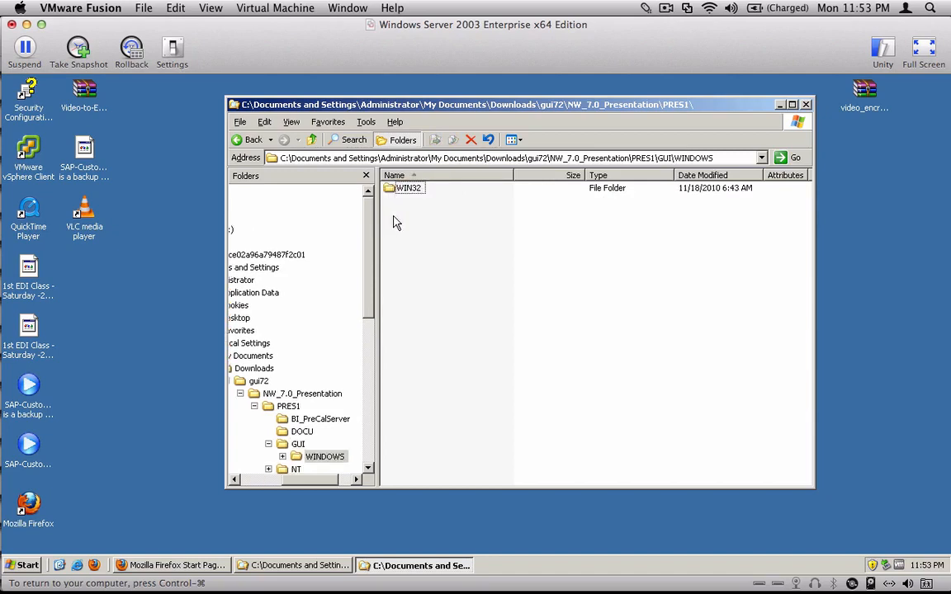
{"action": "double_click", "coordinate": [395, 190]}
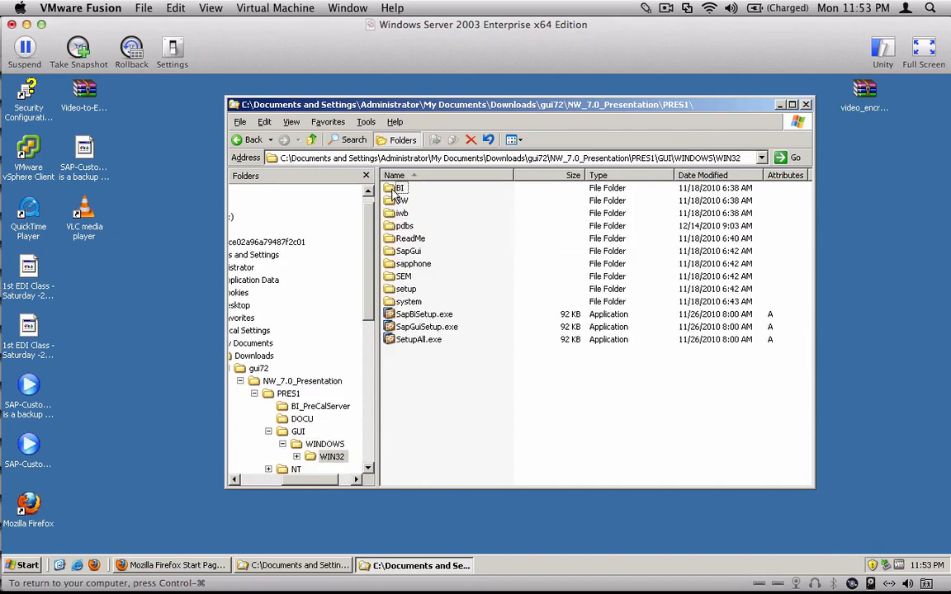
Run SetupAll.exe from the WIN32 folder to start the SAP Front-End Installer.
{"action": "left_click", "coordinate": [393, 345]}
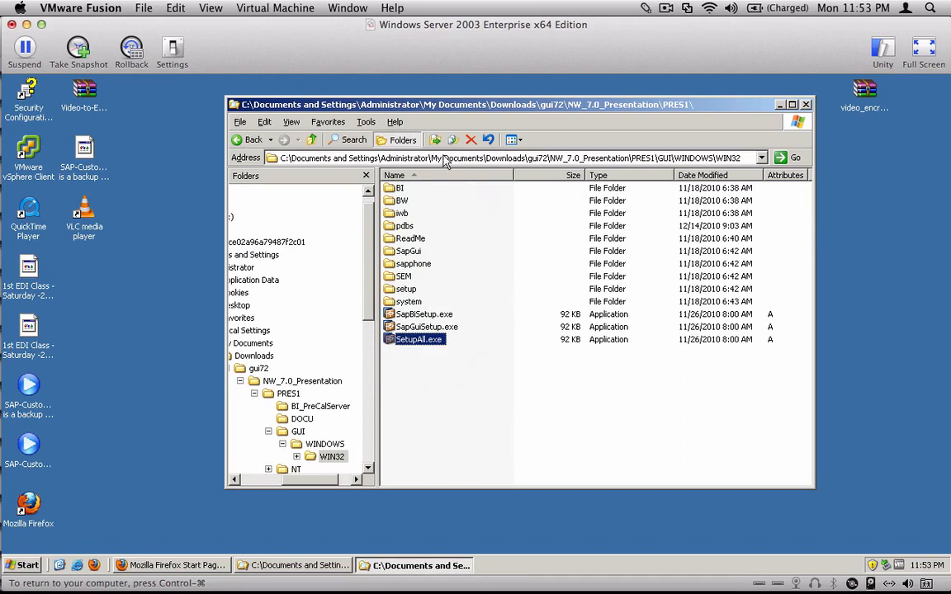
{"action": "left_click", "coordinate": [489, 158]}
{"action": "left_click", "coordinate": [547, 158]}
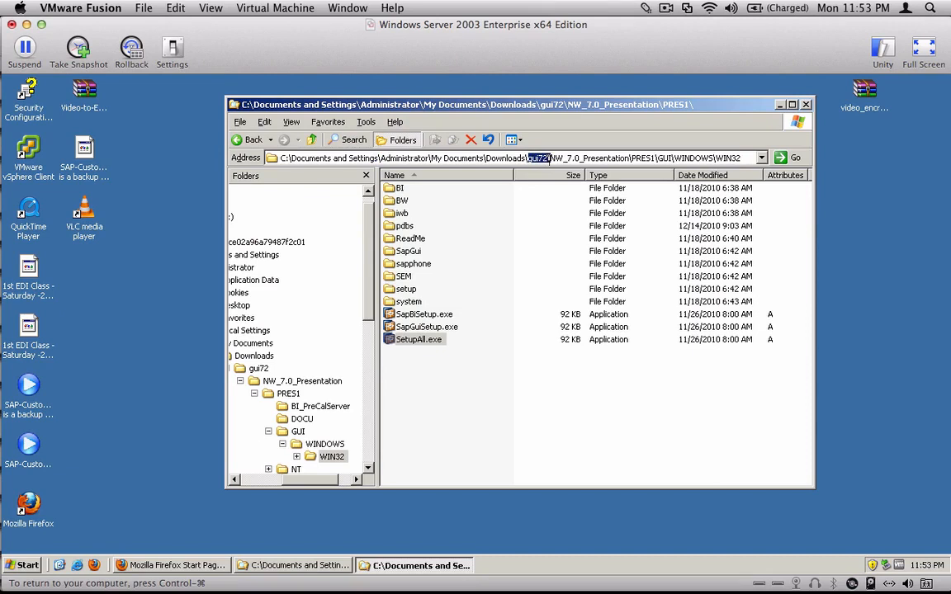
{"action": "left_click_drag", "start_coordinate": [550, 157], "coordinate": [759, 161]}
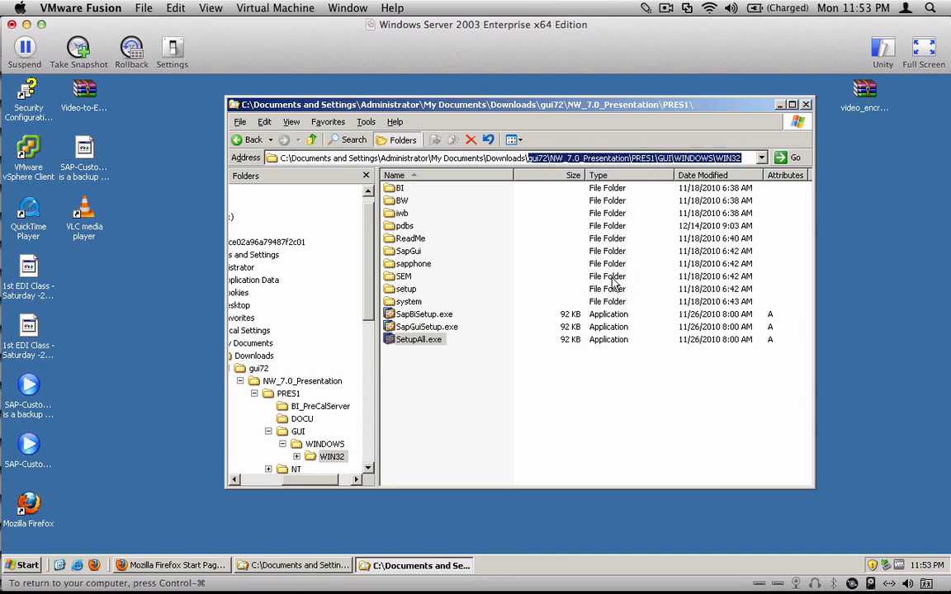
{"action": "left_click", "coordinate": [392, 342]}
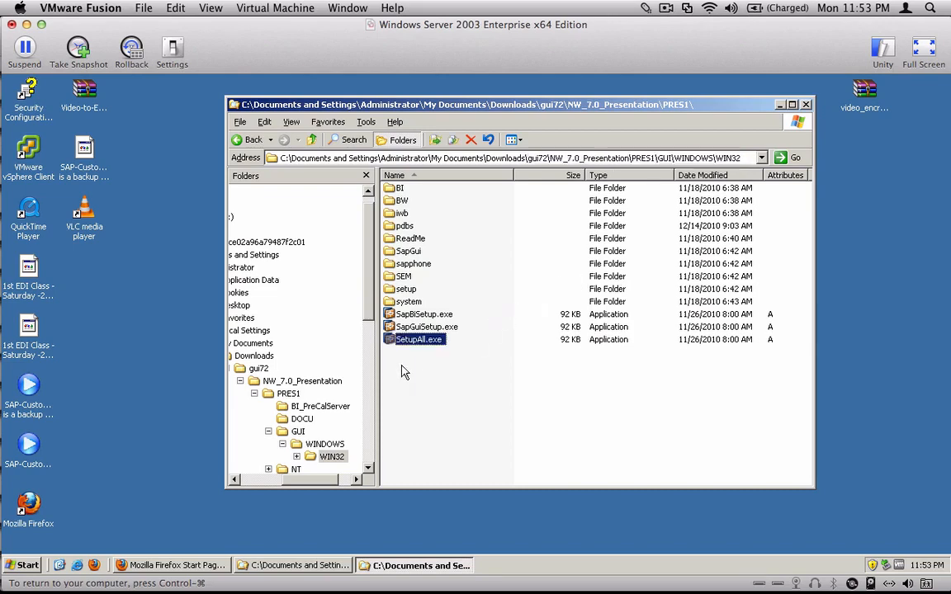
{"action": "double_click", "coordinate": [392, 341]}
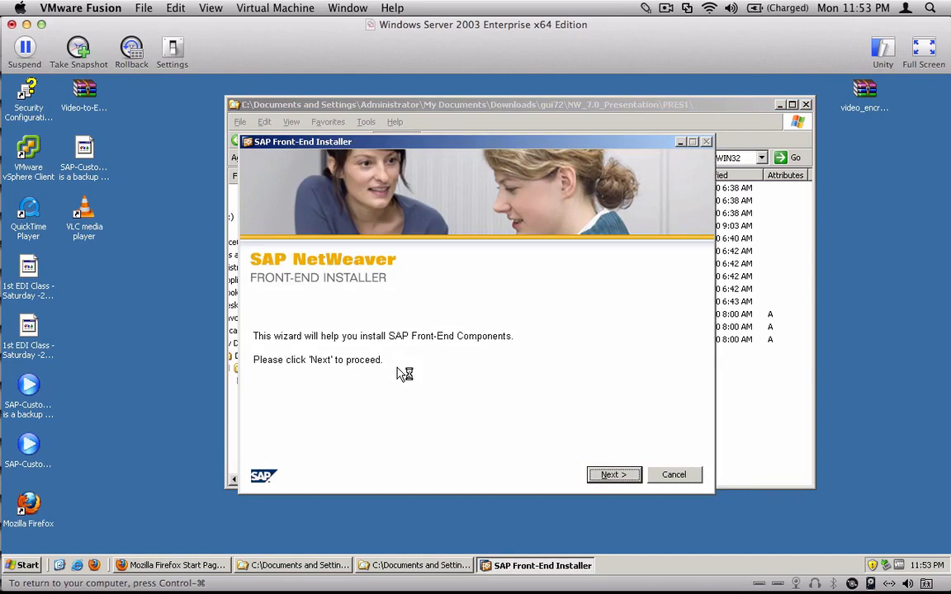
Select only SAP GUI for Windows 7.20 (Compilation 2) in the installer's component list and start the installation.
{"action": "left_click", "coordinate": [619, 477]}
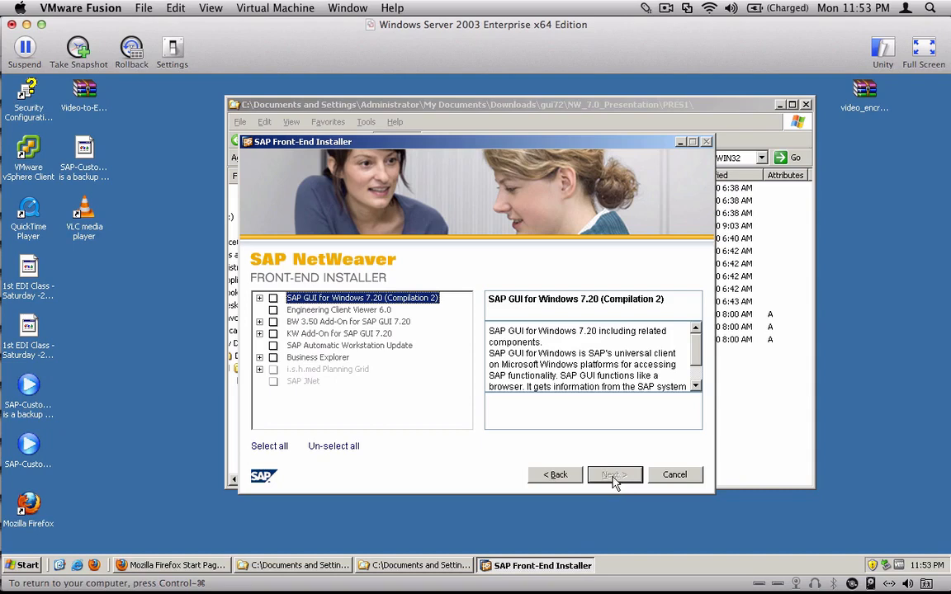
{"action": "left_click", "coordinate": [273, 298]}
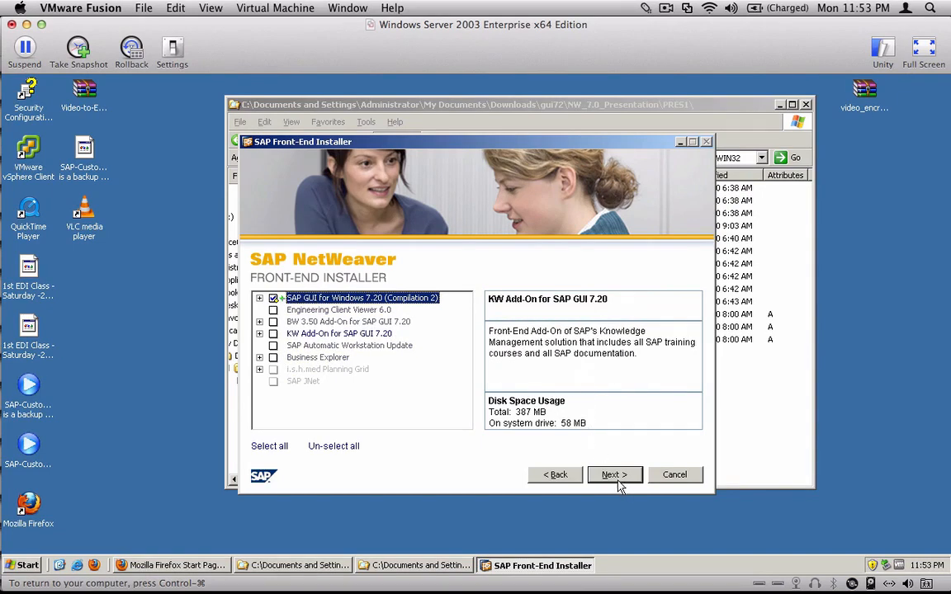
{"action": "left_click", "coordinate": [549, 407]}
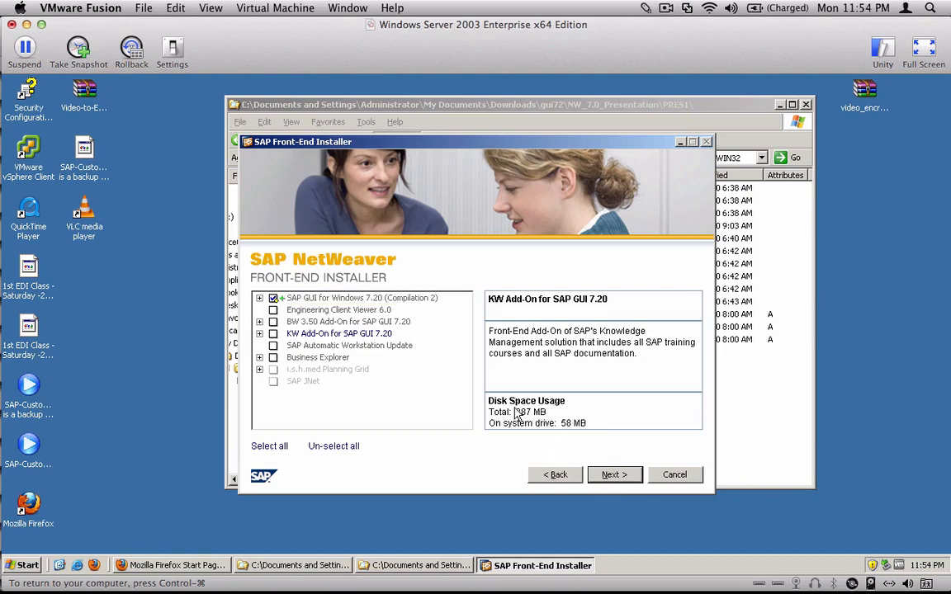
{"action": "left_click", "coordinate": [612, 476]}
{"action": "left_click", "coordinate": [611, 476]}
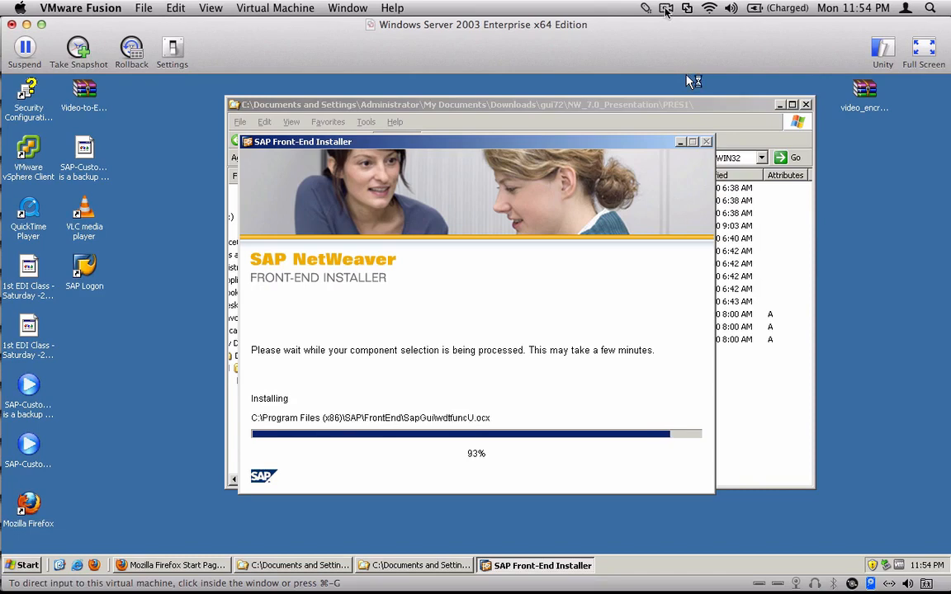
Finish the SAP Front-End Installer and close the WIN32 folder window.
{"action": "left_click", "coordinate": [664, 10]}
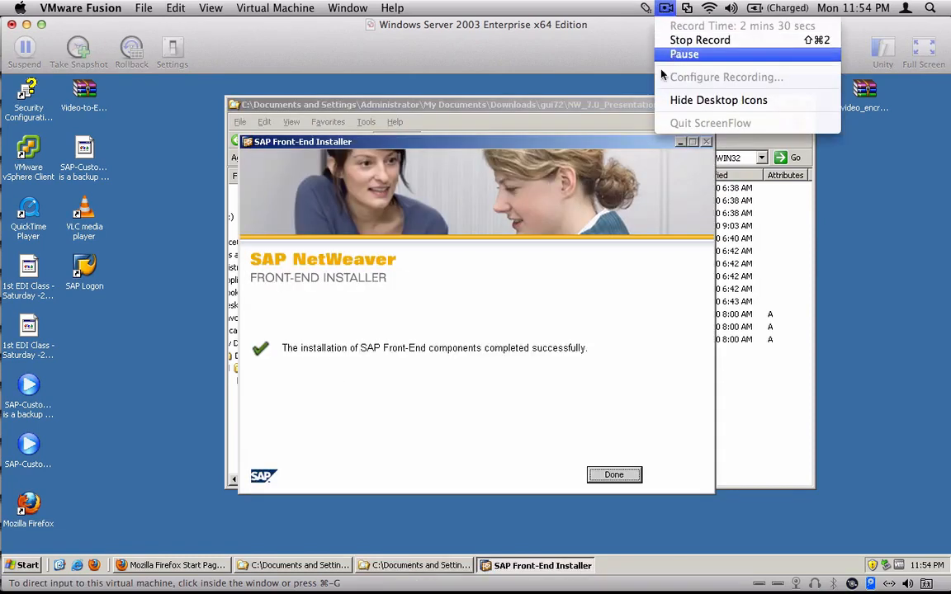
{"action": "left_click", "coordinate": [677, 306]}
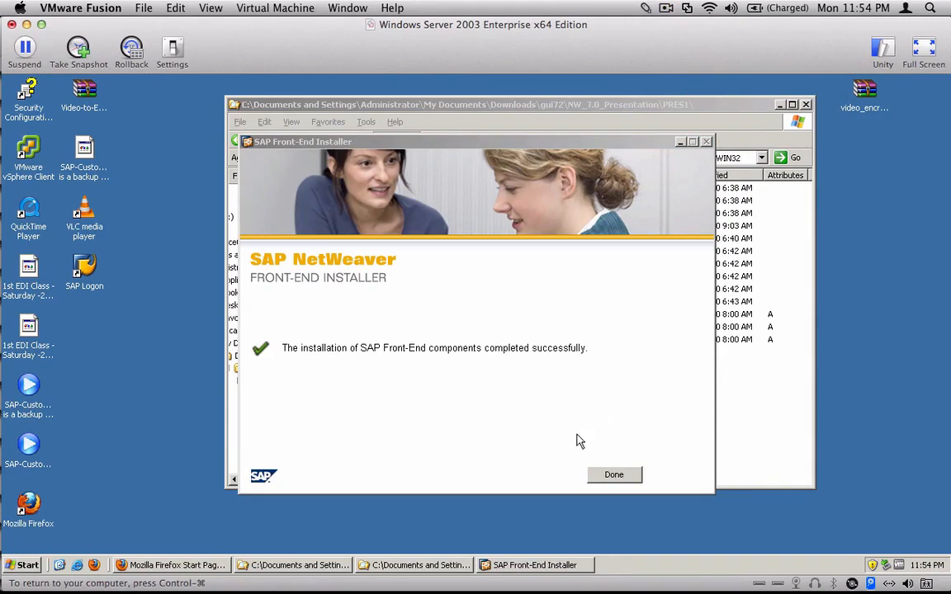
{"action": "left_click", "coordinate": [614, 474]}
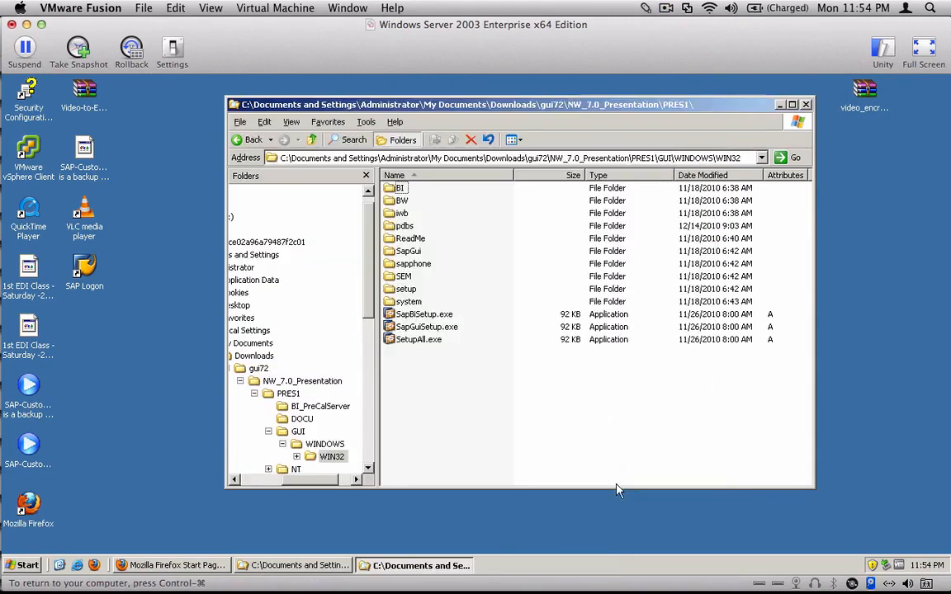
{"action": "left_click", "coordinate": [806, 105]}
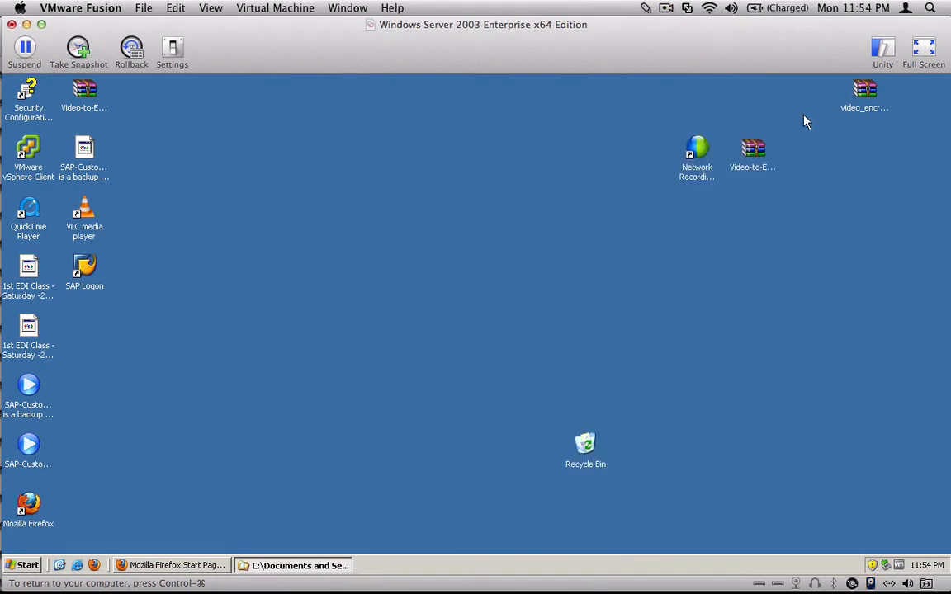
Launch SAP Logon from the SAP Front End program group.
{"action": "left_click", "coordinate": [27, 566]}
{"action": "mouse_move", "coordinate": [68, 522]}
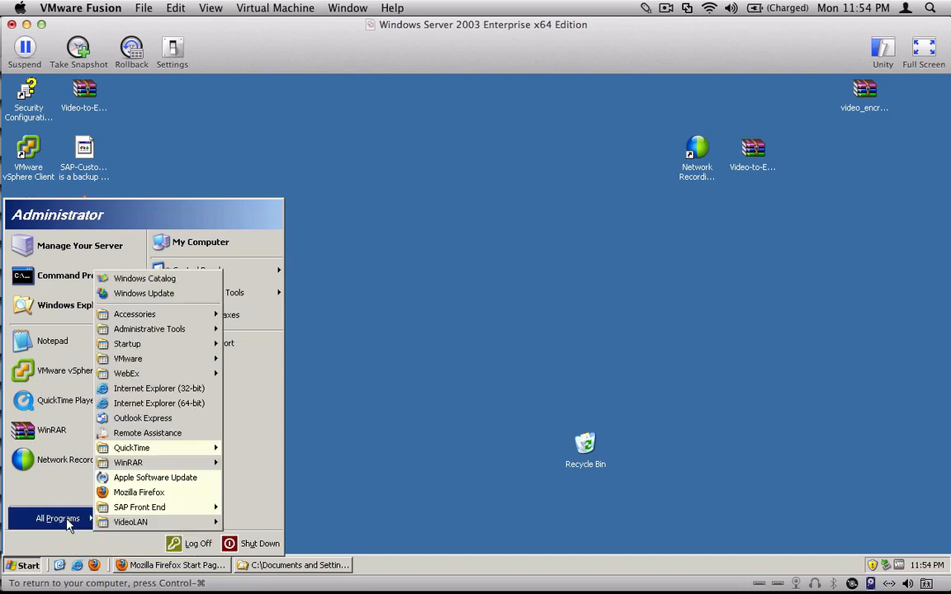
{"action": "mouse_move", "coordinate": [177, 511]}
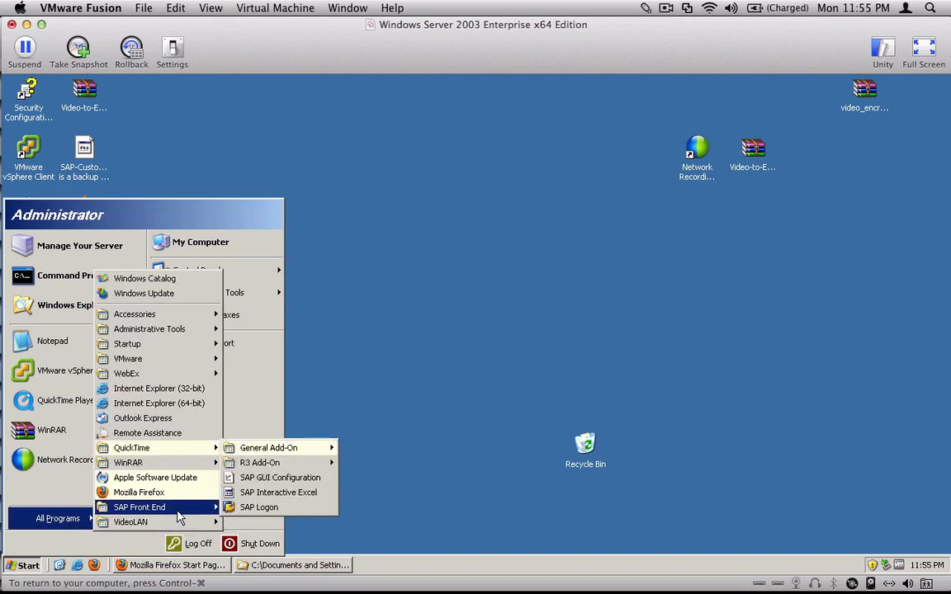
{"action": "left_click", "coordinate": [306, 515]}
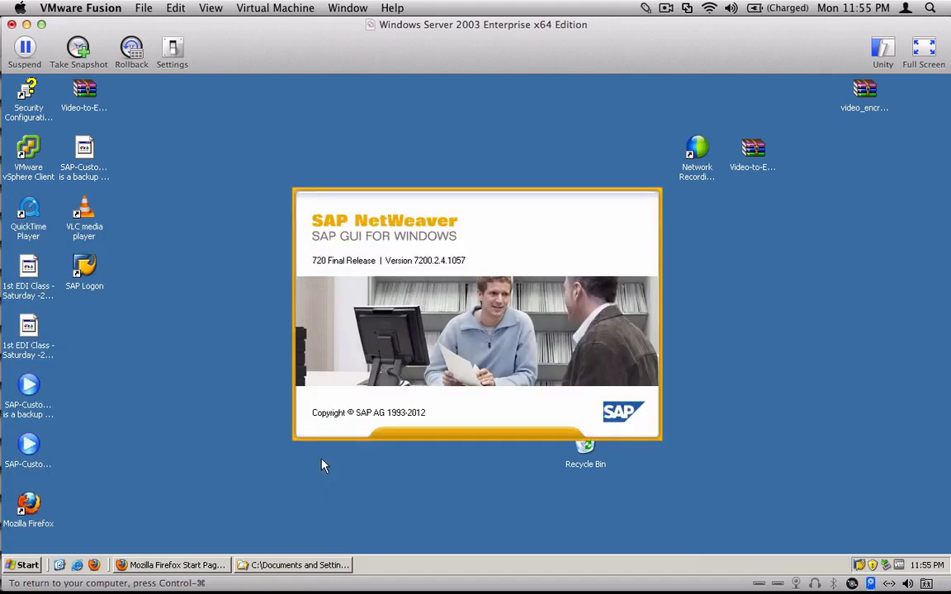
Move the SAP Logon 720 window clear of the desktop shortcuts and keep the Connections folder selected.
{"action": "left_click", "coordinate": [83, 264]}
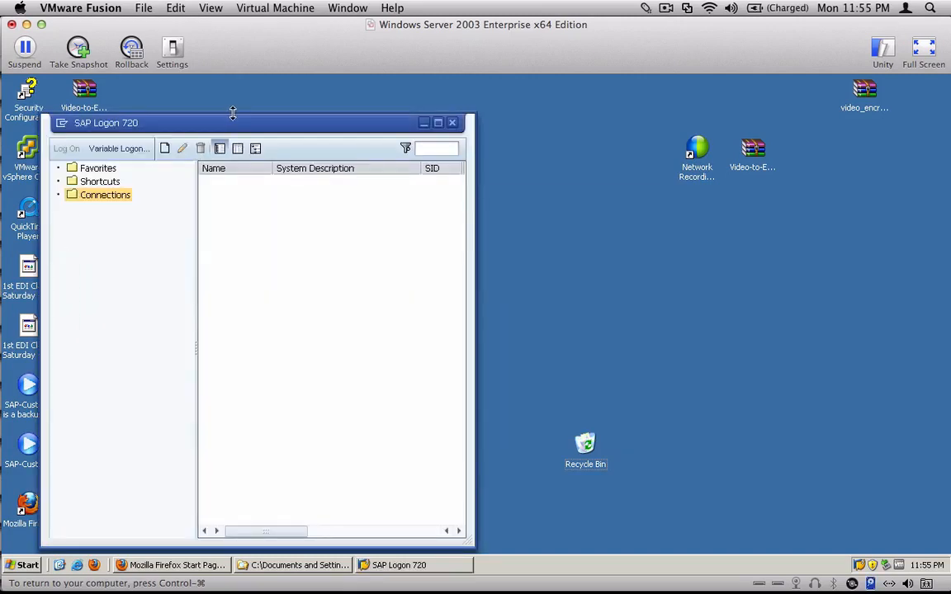
{"action": "left_click_drag", "start_coordinate": [233, 115], "coordinate": [370, 102]}
{"action": "left_click", "coordinate": [86, 270]}
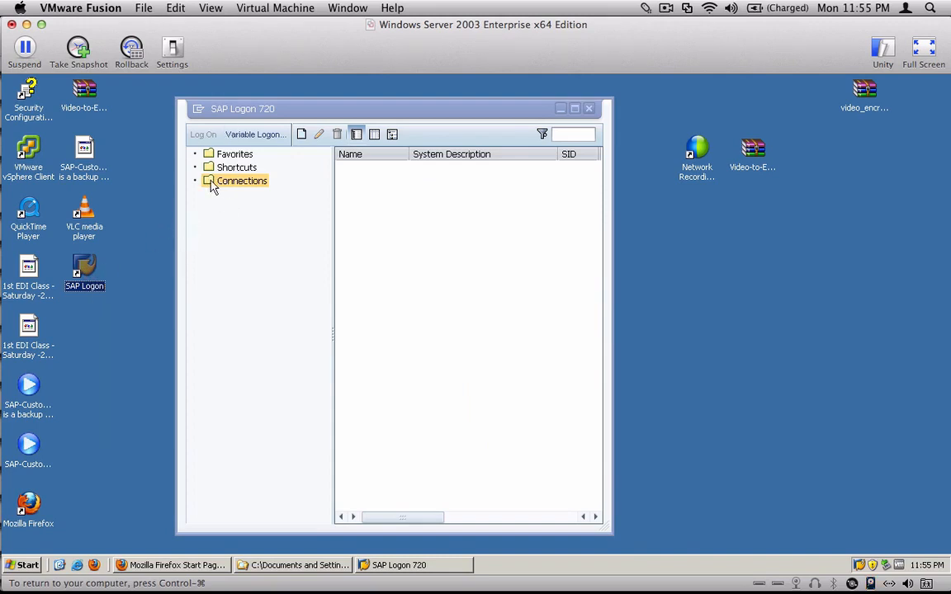
{"action": "left_click", "coordinate": [191, 163]}
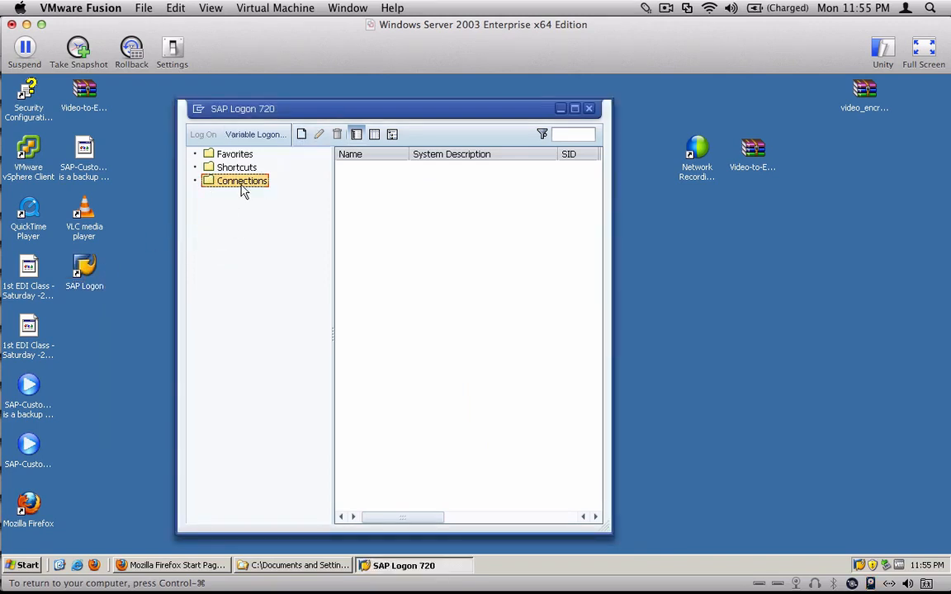
Start a new system entry under Connections and continue with User Specified System to the connection parameters page.
{"action": "left_click", "coordinate": [302, 135]}
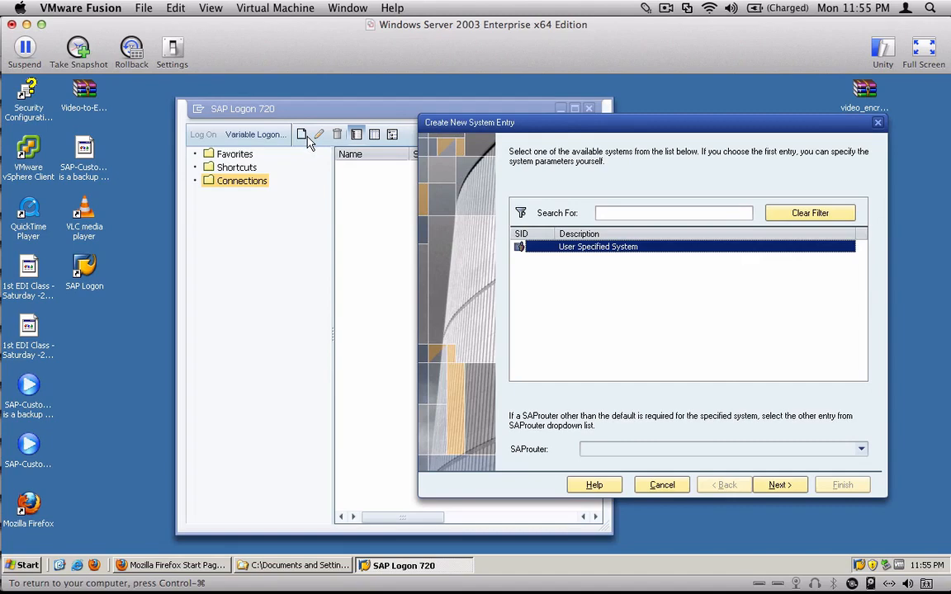
{"action": "key", "text": "ctrl+1"}
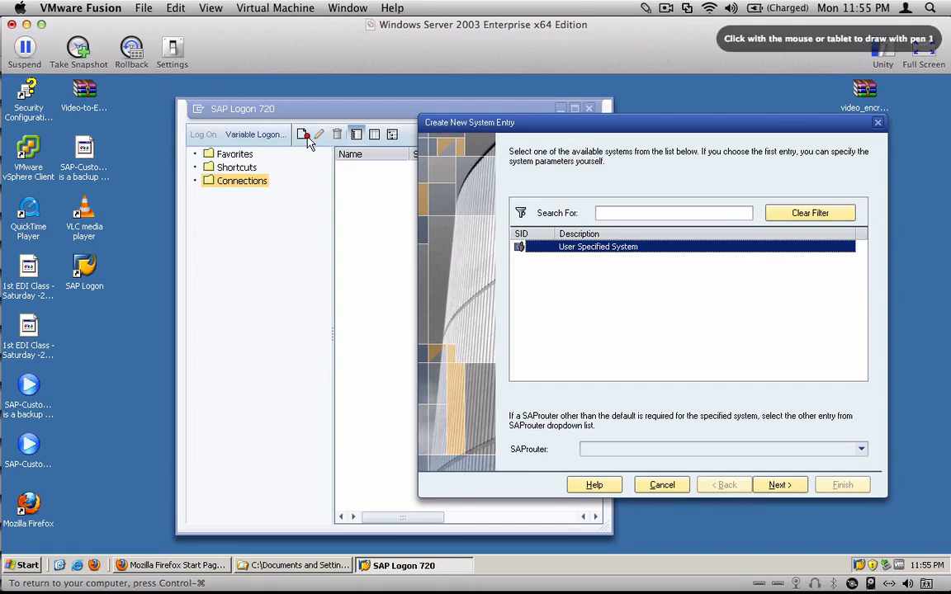
{"action": "left_click_drag", "start_coordinate": [307, 133], "coordinate": [342, 106]}
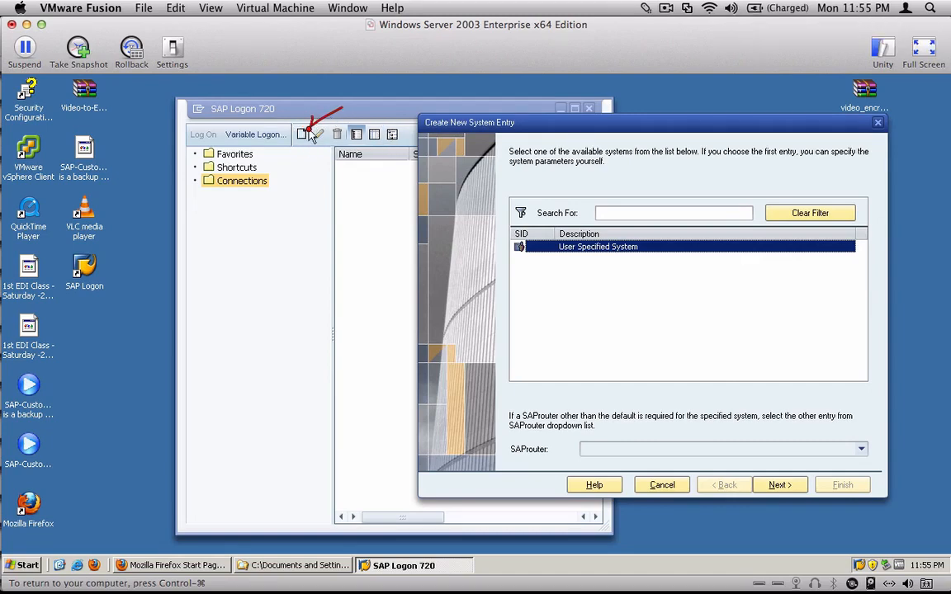
{"action": "mouse_move", "coordinate": [285, 175]}
{"action": "left_mouse_down"}
{"action": "mouse_move", "coordinate": [182, 163]}
{"action": "mouse_move", "coordinate": [198, 191]}
{"action": "mouse_move", "coordinate": [297, 178]}
{"action": "left_mouse_up"}
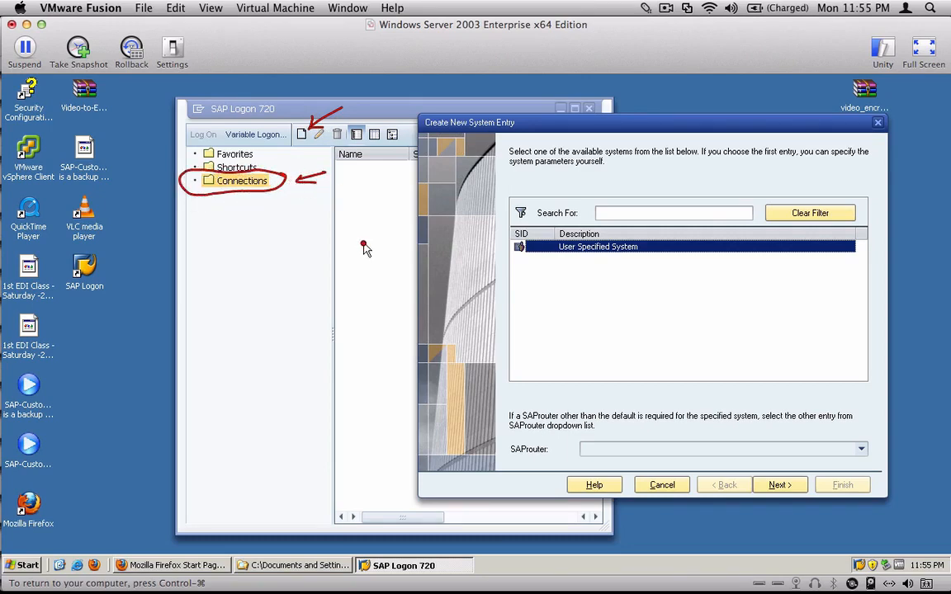
{"action": "key", "text": "Escape"}
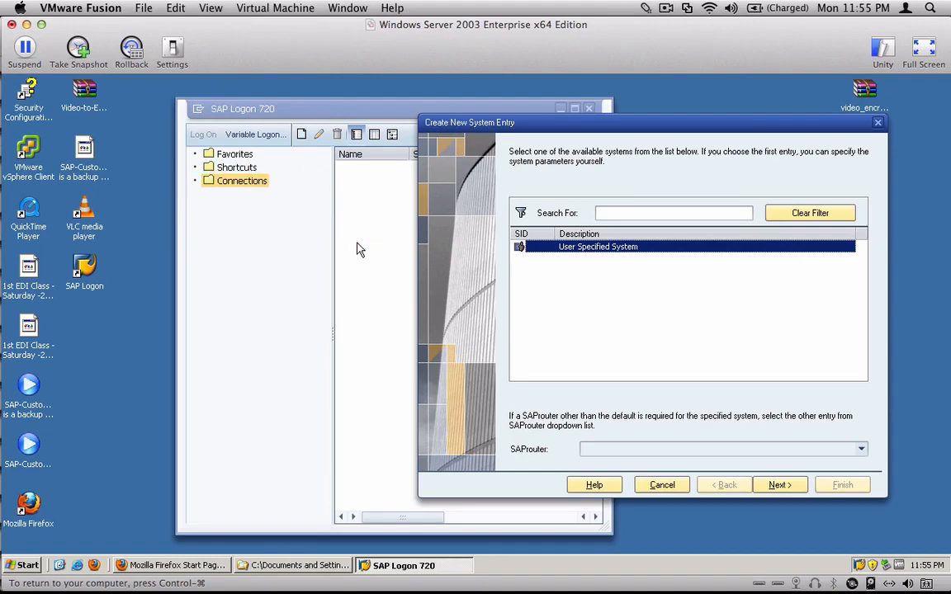
{"action": "left_click", "coordinate": [780, 485]}
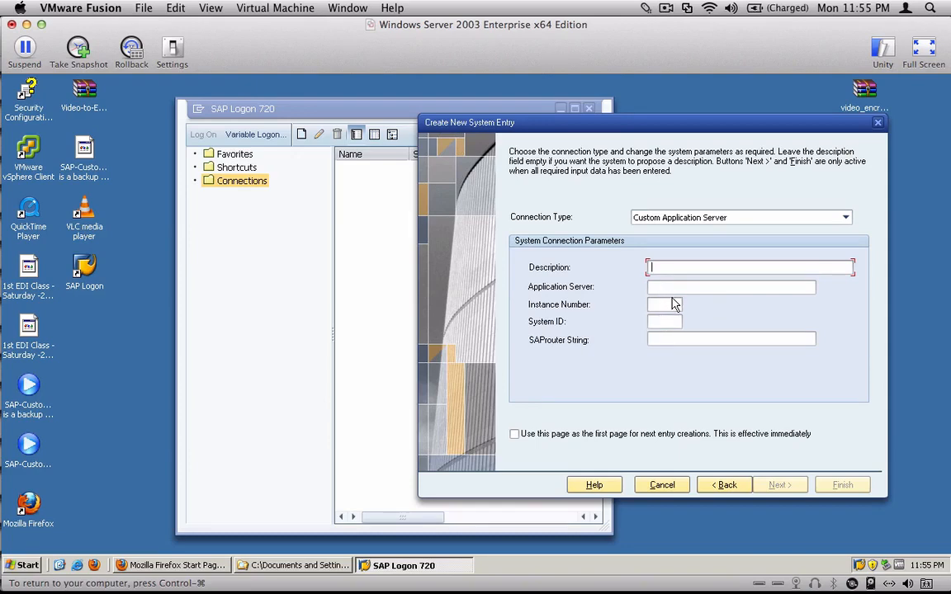
Enter SAP as the description of the new Custom Application Server entry.
{"action": "key", "text": "Tab"}
{"action": "key", "text": "Tab"}
{"action": "key", "text": "Tab"}
{"action": "left_click", "coordinate": [663, 287]}
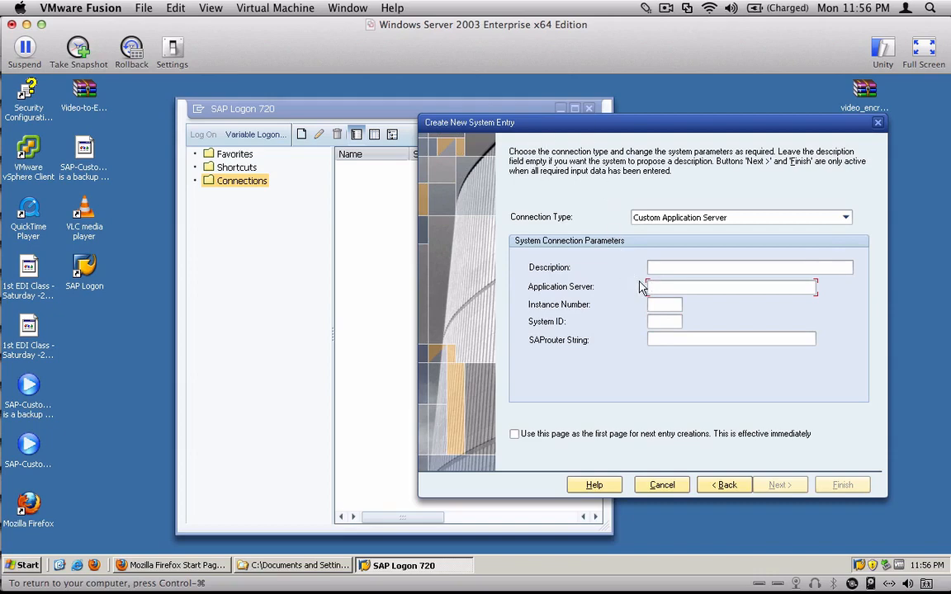
{"action": "left_click", "coordinate": [666, 266]}
{"action": "type", "text": "SAP"}
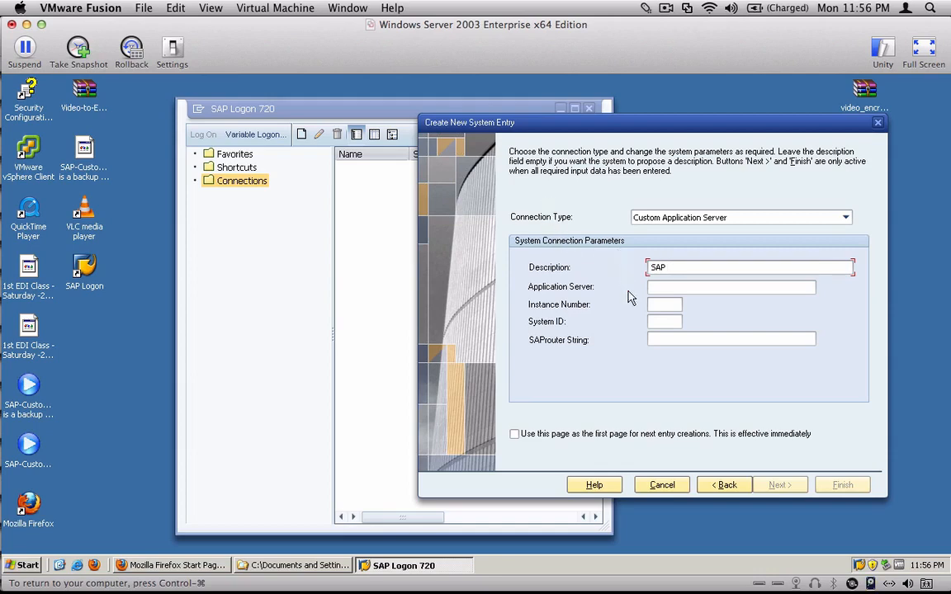
Set the new entry's instance number to 00 and its system ID to C11.
{"action": "left_click", "coordinate": [737, 283]}
{"action": "left_click", "coordinate": [665, 304]}
{"action": "left_click", "coordinate": [661, 322]}
{"action": "type", "text": "00"}
{"action": "key", "text": "shift+Tab"}
{"action": "type", "text": "00"}
{"action": "key", "text": "Tab"}
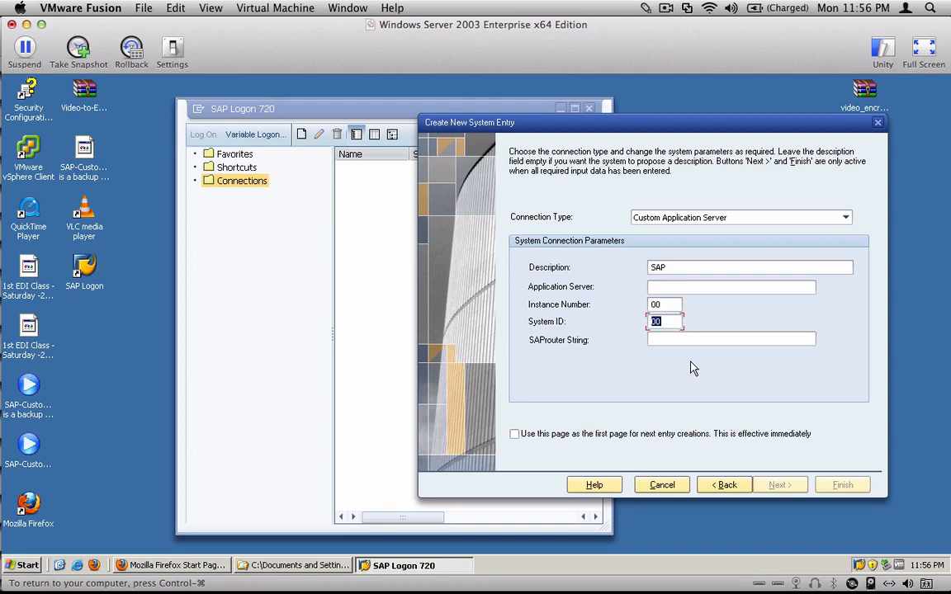
{"action": "type", "text": "C11"}
Set the application server to 100.121.65.98 and finish the system entry with the default language and encoding.
{"action": "left_click", "coordinate": [752, 288]}
{"action": "type", "text": "100"}
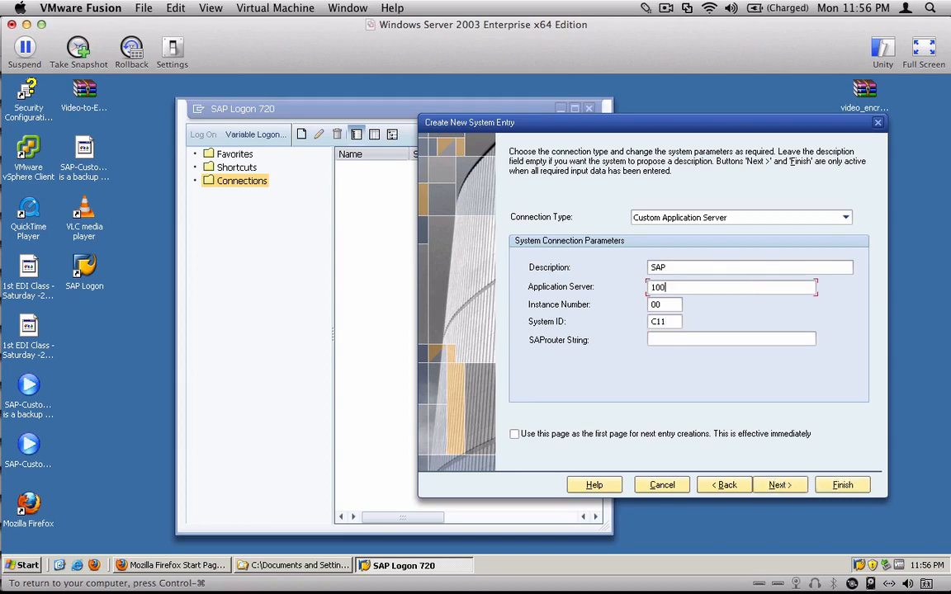
{"action": "type", "text": ".121.65.98"}
{"action": "left_click_drag", "start_coordinate": [710, 287], "coordinate": [635, 284]}
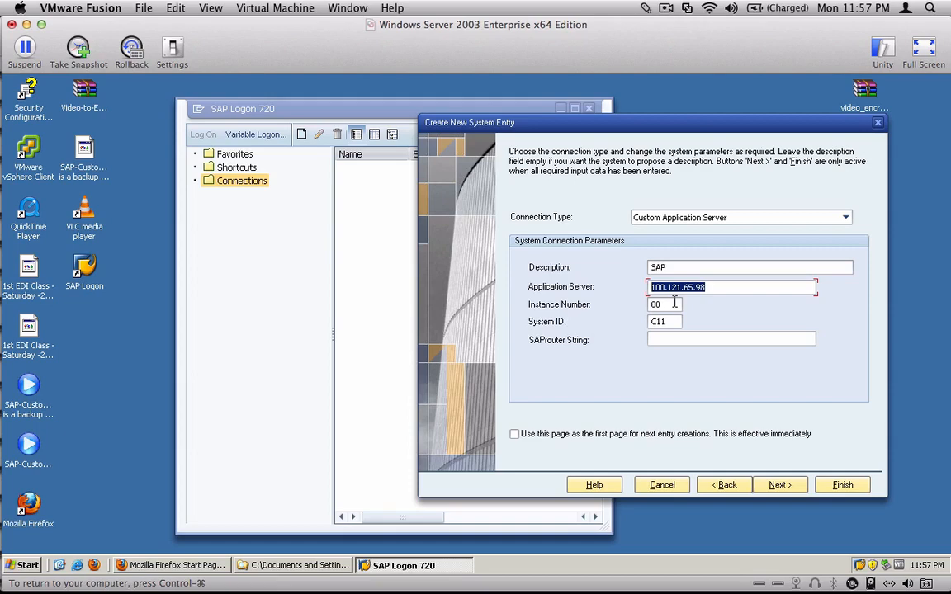
{"action": "left_click", "coordinate": [780, 484]}
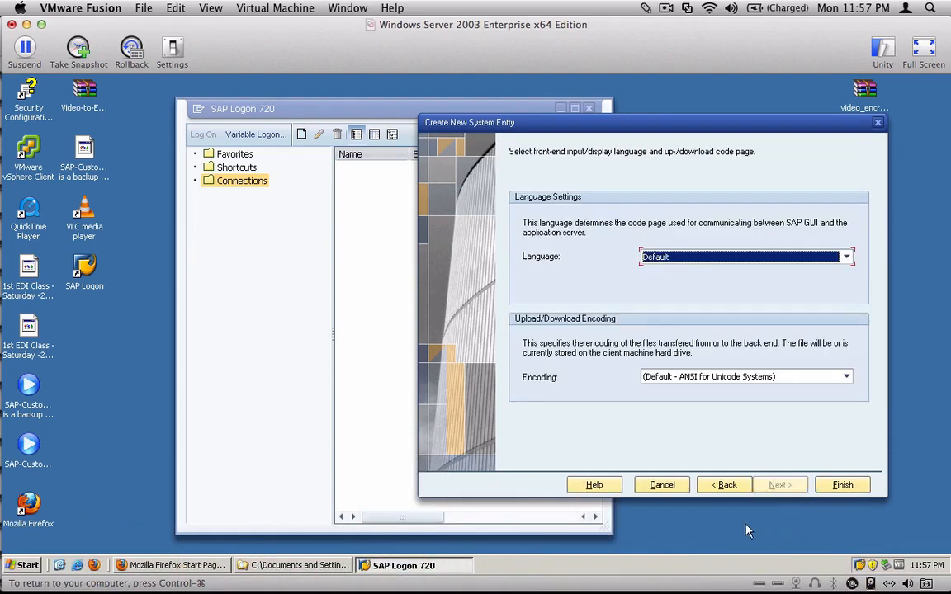
{"action": "left_click", "coordinate": [842, 485]}
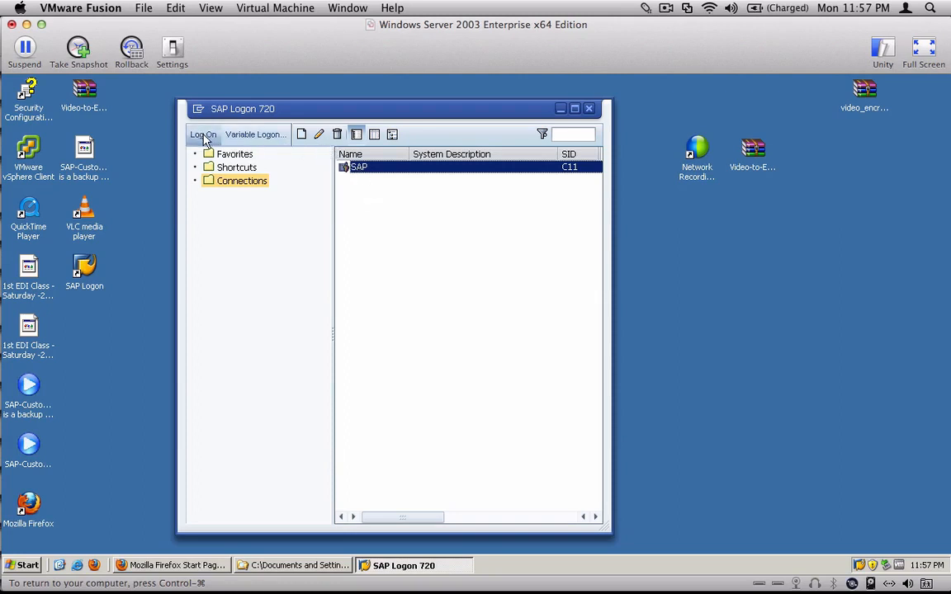
Try to log on to the SAP connection and decline the detailed error description.
{"action": "left_click", "coordinate": [204, 136]}
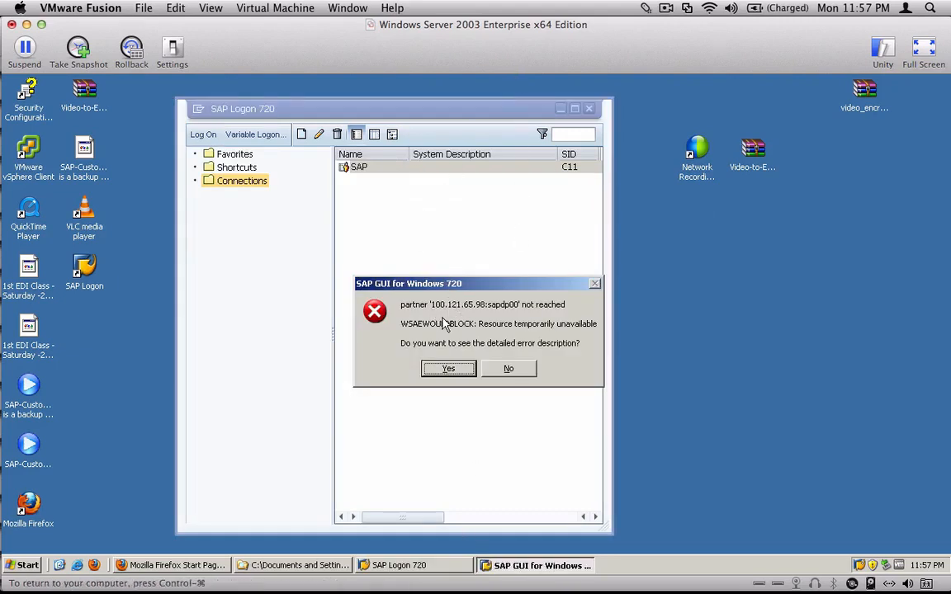
{"action": "left_click", "coordinate": [509, 369]}
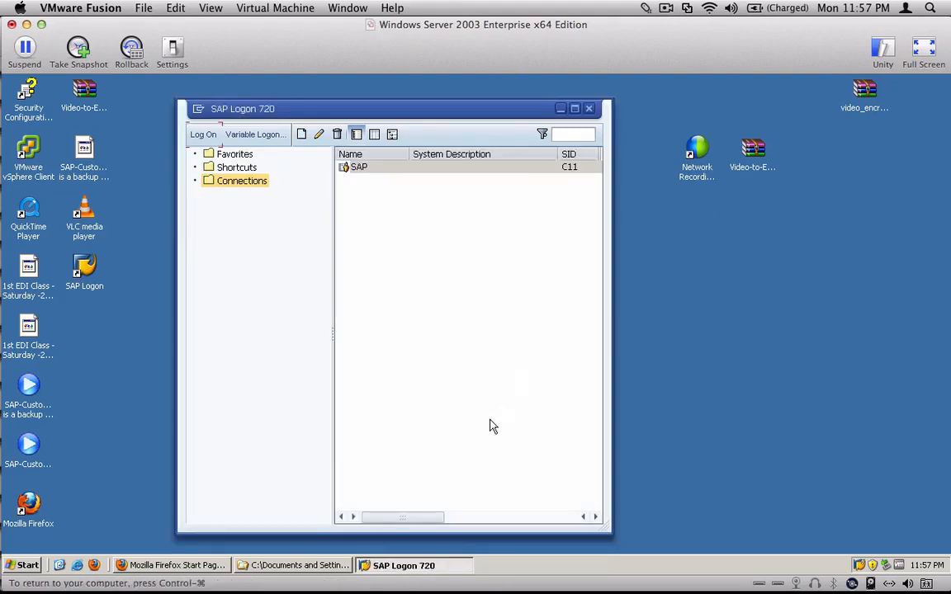
Open the SAP connection's properties for editing and clear its application server address.
{"action": "left_click", "coordinate": [360, 168]}
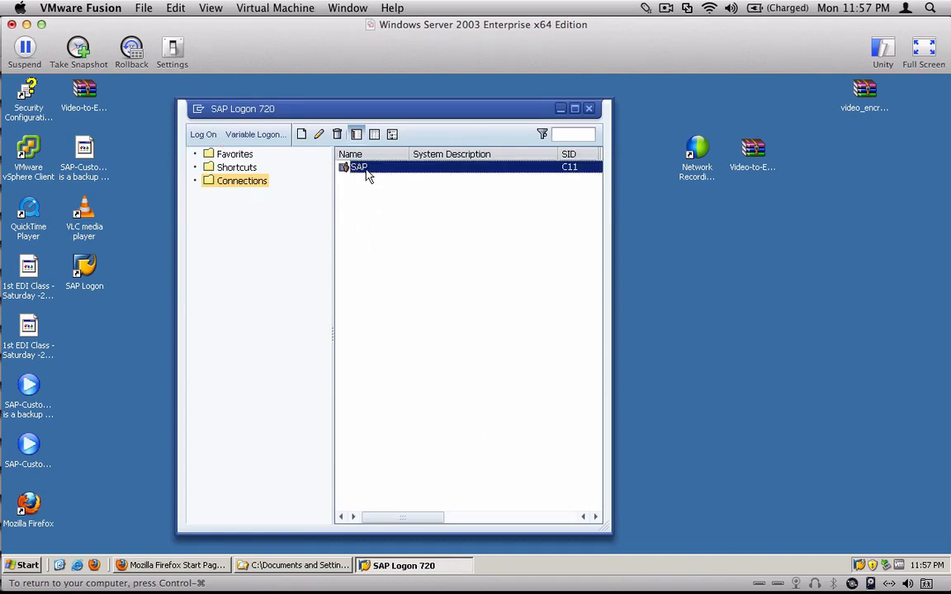
{"action": "left_click", "coordinate": [318, 137]}
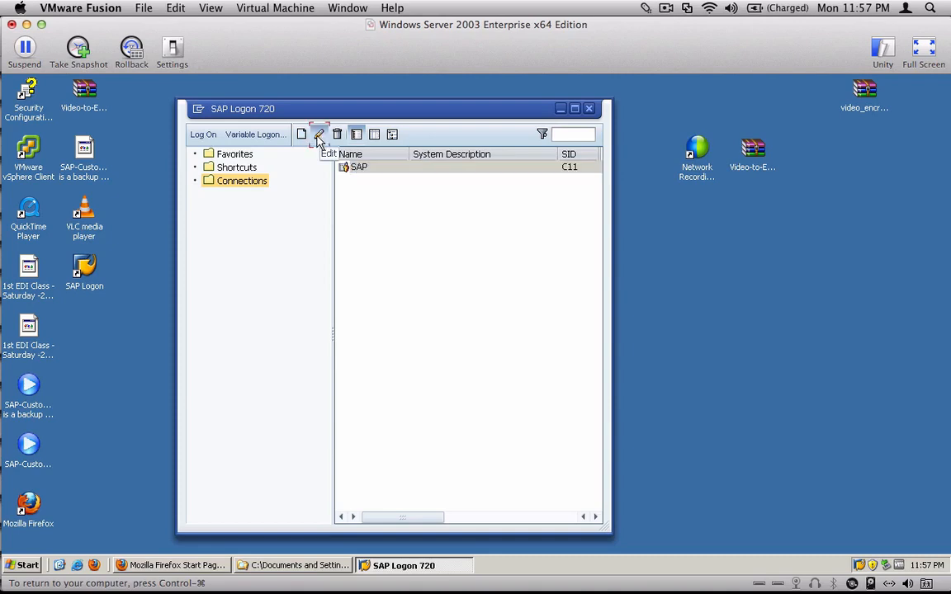
{"action": "left_click_drag", "start_coordinate": [377, 126], "coordinate": [648, 119]}
{"action": "left_click_drag", "start_coordinate": [690, 294], "coordinate": [612, 293]}
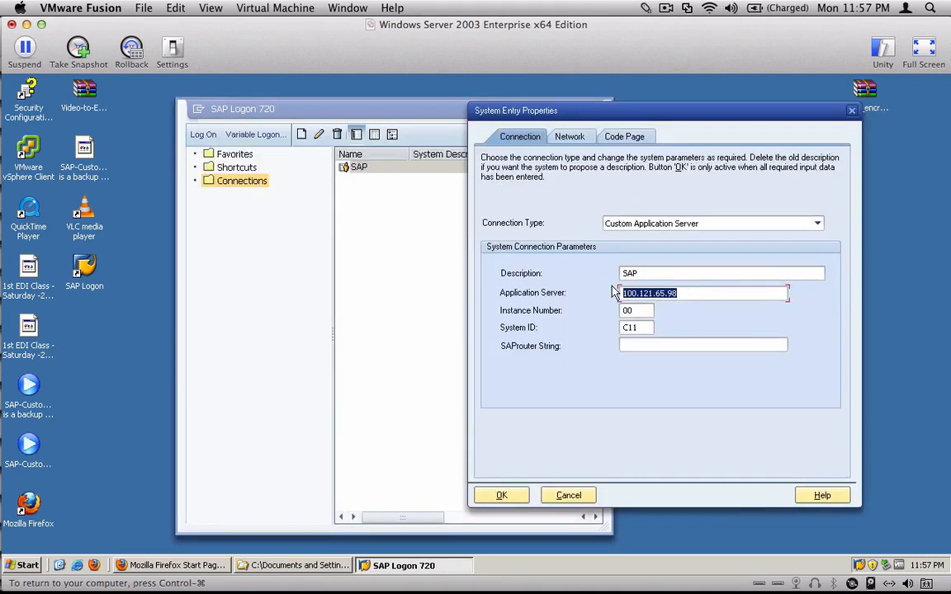
{"action": "key", "text": "BackSpace"}
{"action": "key", "text": "Tab"}
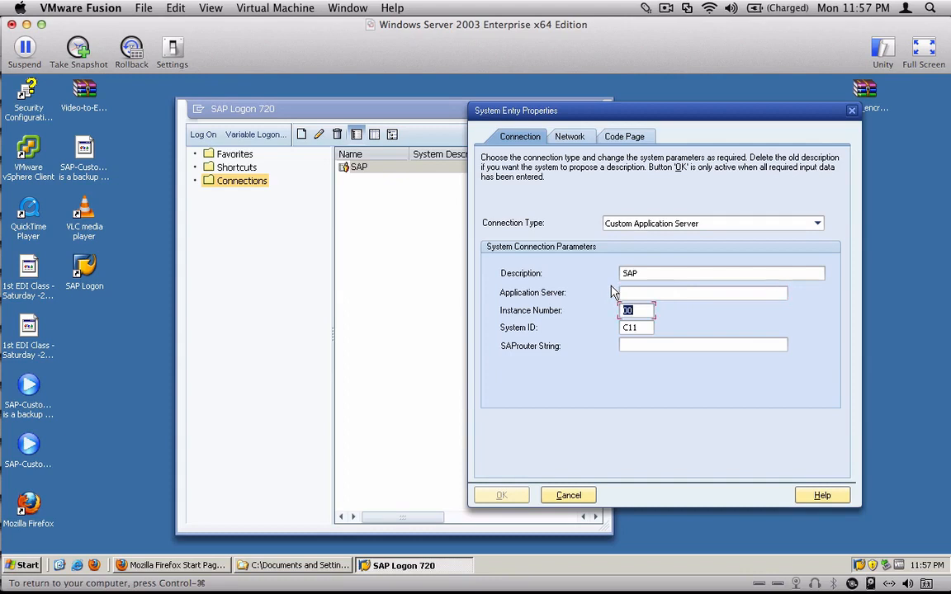
{"action": "key", "text": "Tab"}
{"action": "left_click", "coordinate": [665, 7]}
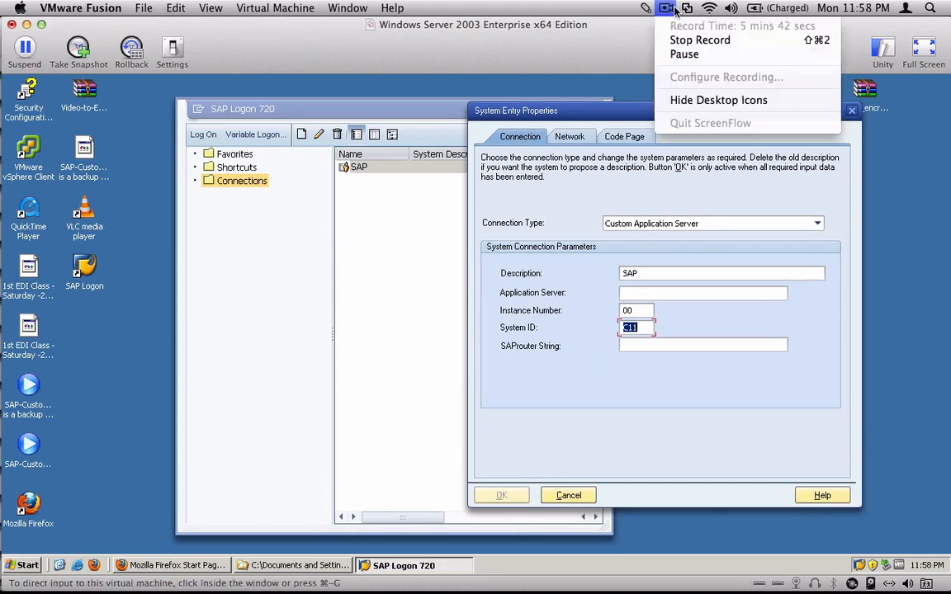
{"action": "left_click", "coordinate": [685, 55]}
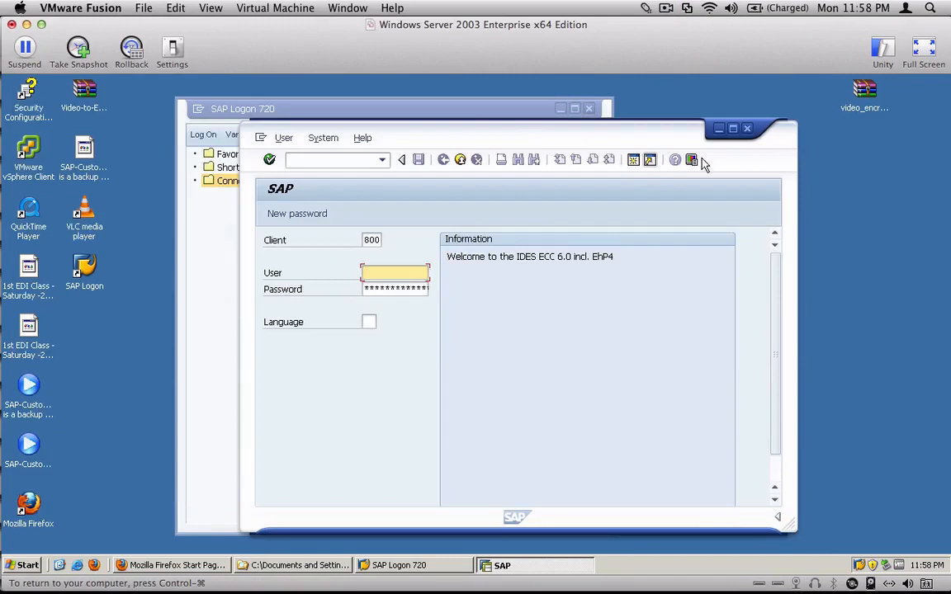
Close the open SAP session window and start a fresh logon to the SAP connection, keeping client 800.
{"action": "left_click", "coordinate": [747, 128]}
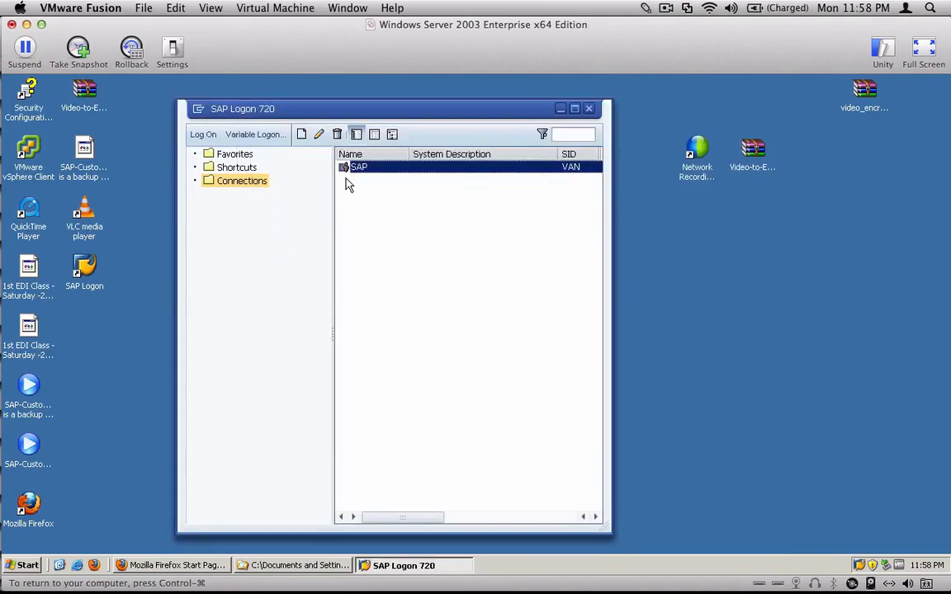
{"action": "left_click", "coordinate": [207, 134]}
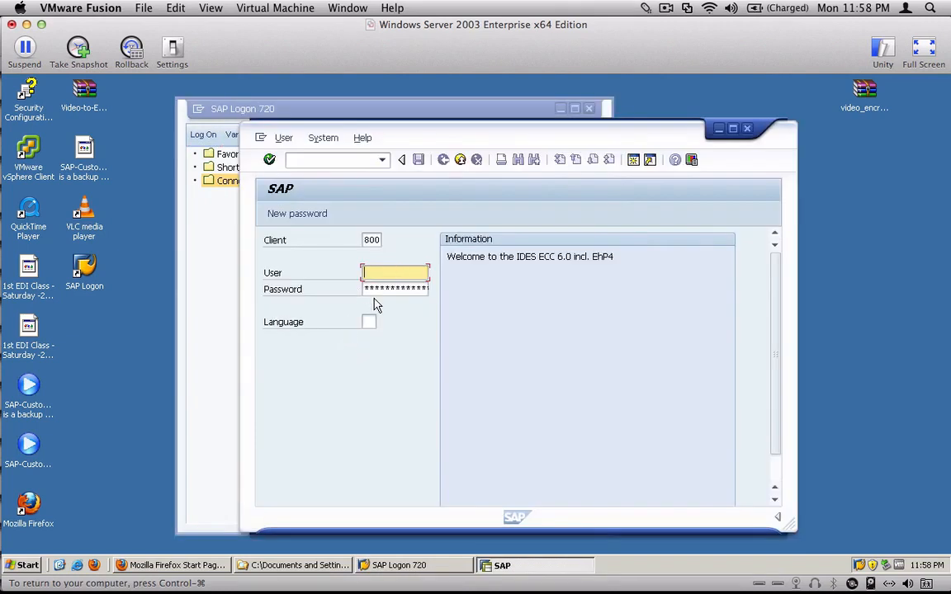
{"action": "double_click", "coordinate": [370, 240]}
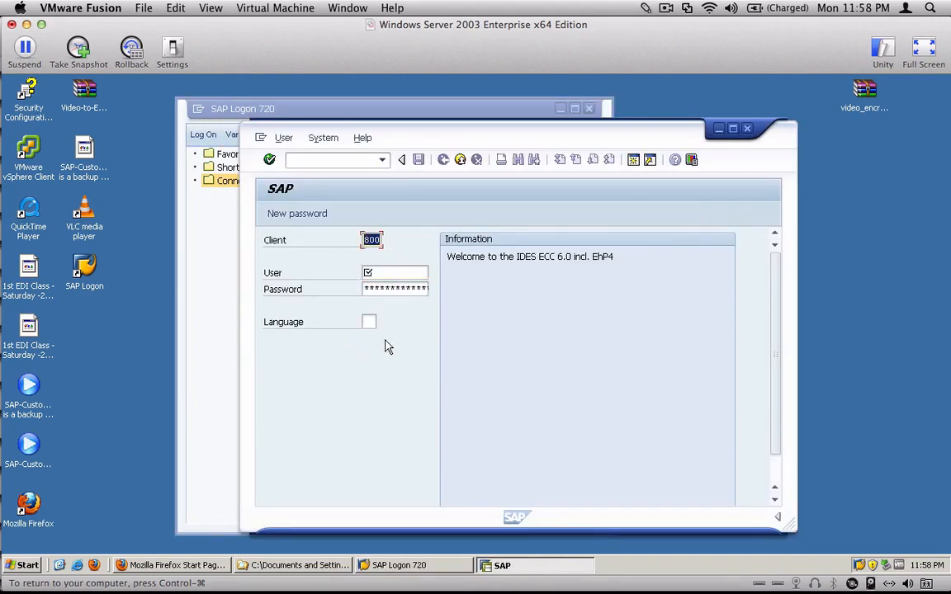
Log on by entering the SAP user name and the account password, and maximize the session window.
{"action": "left_click", "coordinate": [383, 273]}
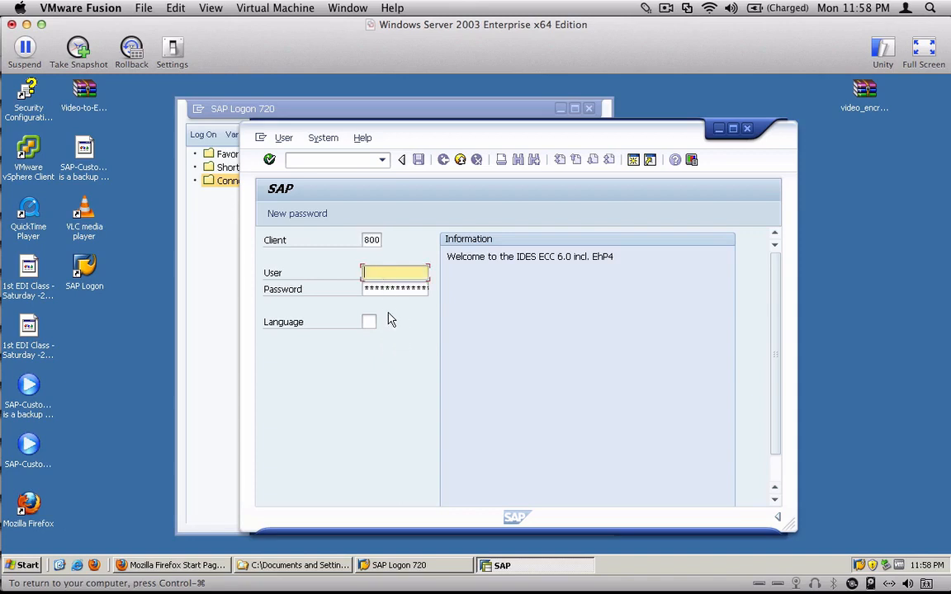
{"action": "type", "text": "siva"}
{"action": "key", "text": "Tab"}
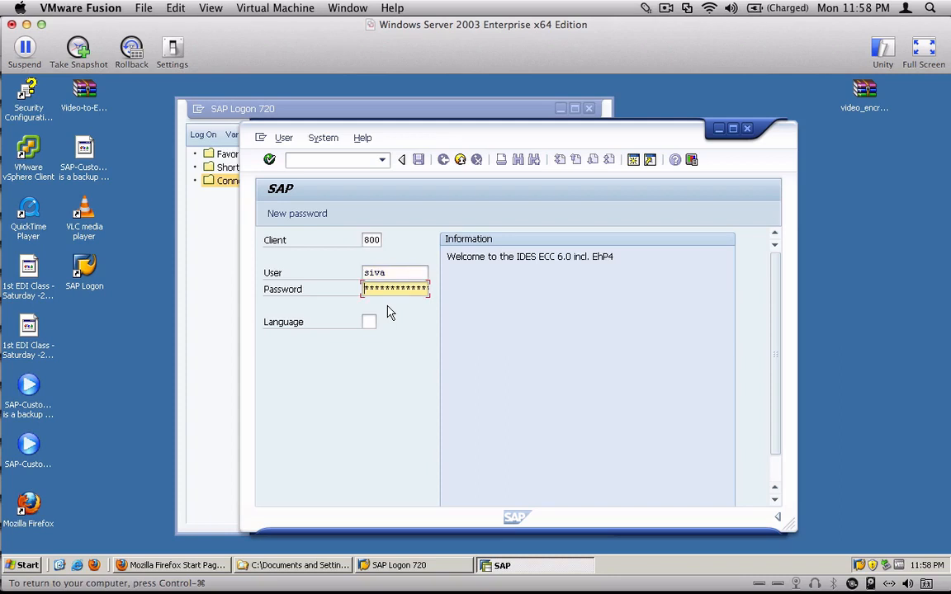
{"action": "type", "text": "****"}
{"action": "key", "text": "Return"}
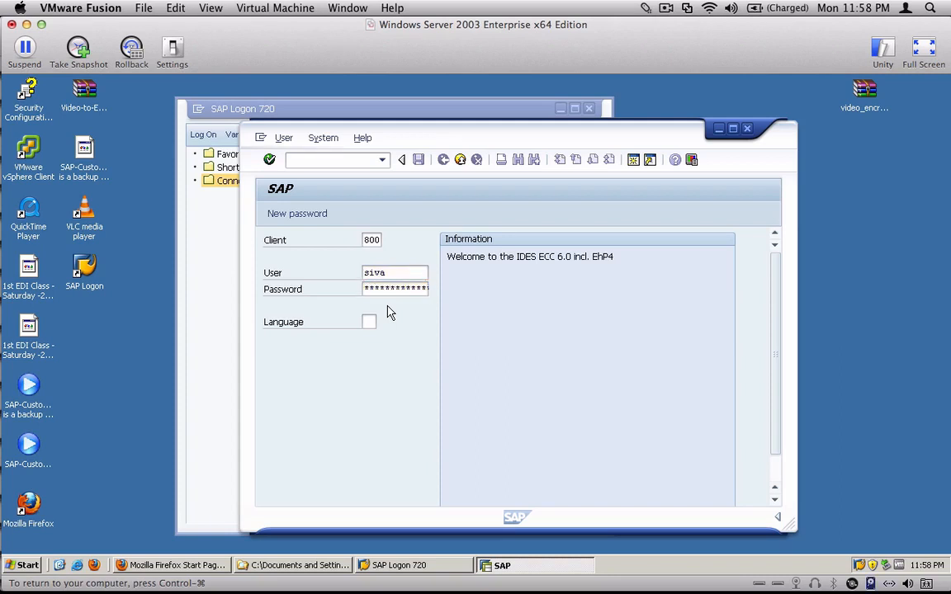
{"action": "left_click", "coordinate": [734, 130]}
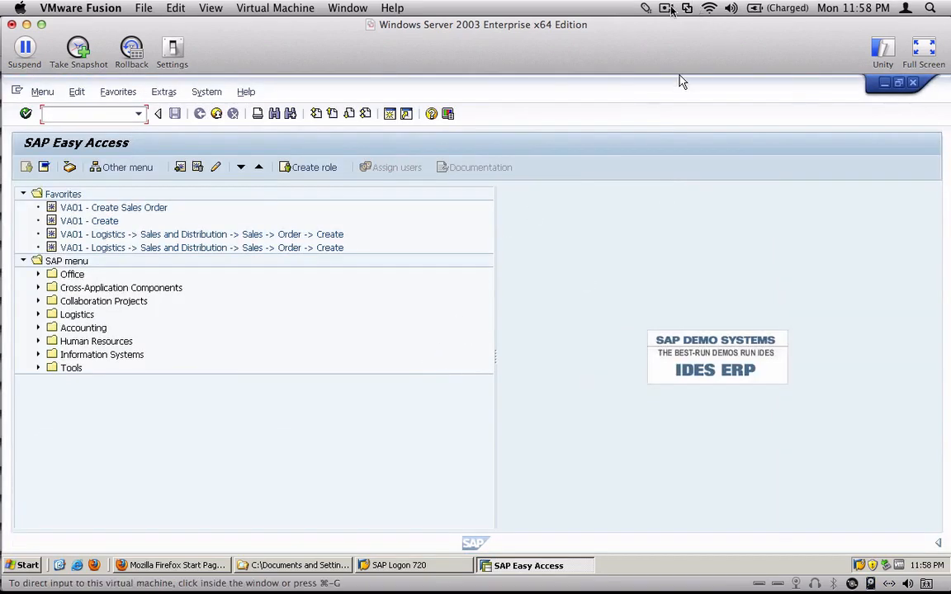
{"action": "left_click", "coordinate": [545, 186]}
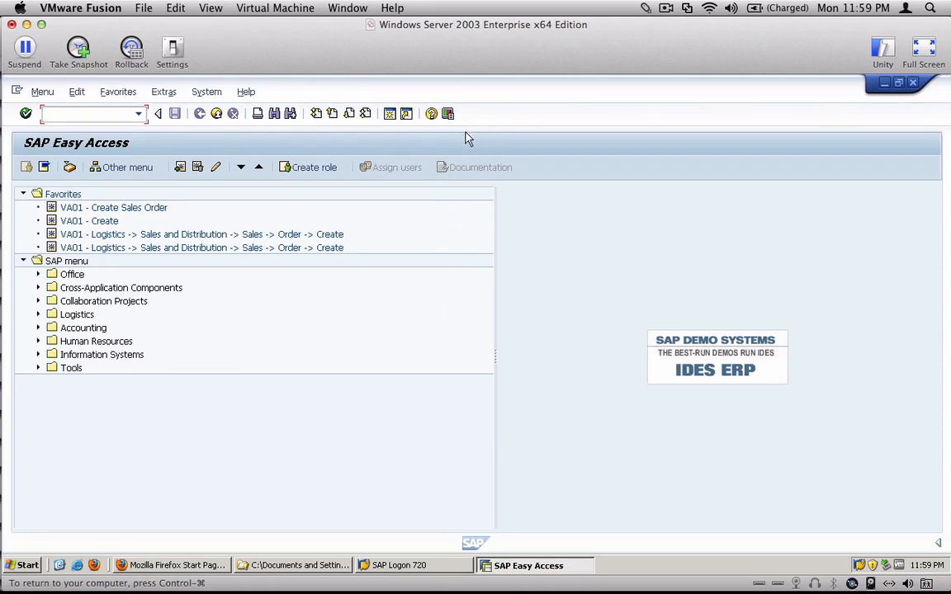
In the SAP GUI options for Visualization & Interaction, enable showing keys within dropdown lists and sorting by keys, and apply the changes.
{"action": "left_click", "coordinate": [447, 113]}
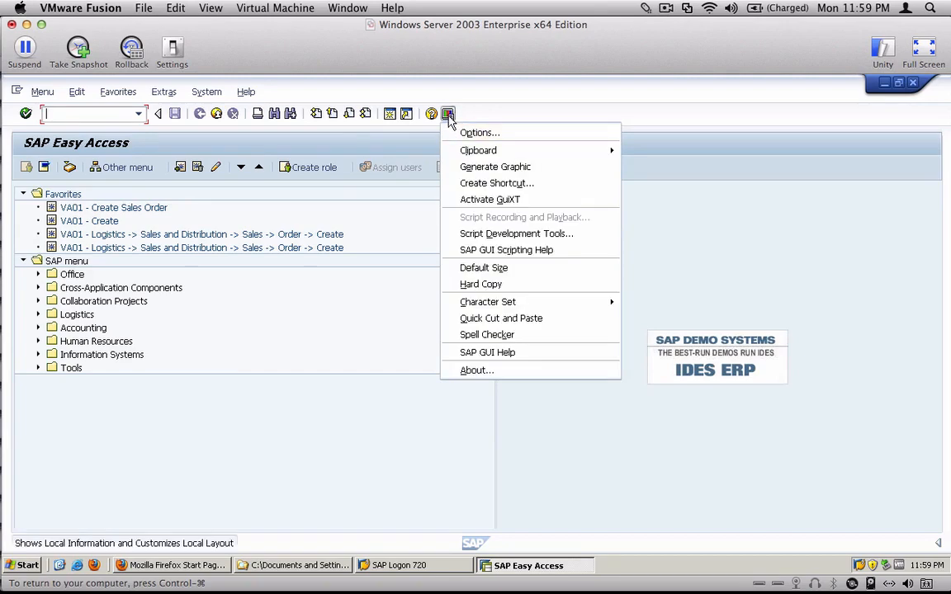
{"action": "left_click", "coordinate": [535, 137]}
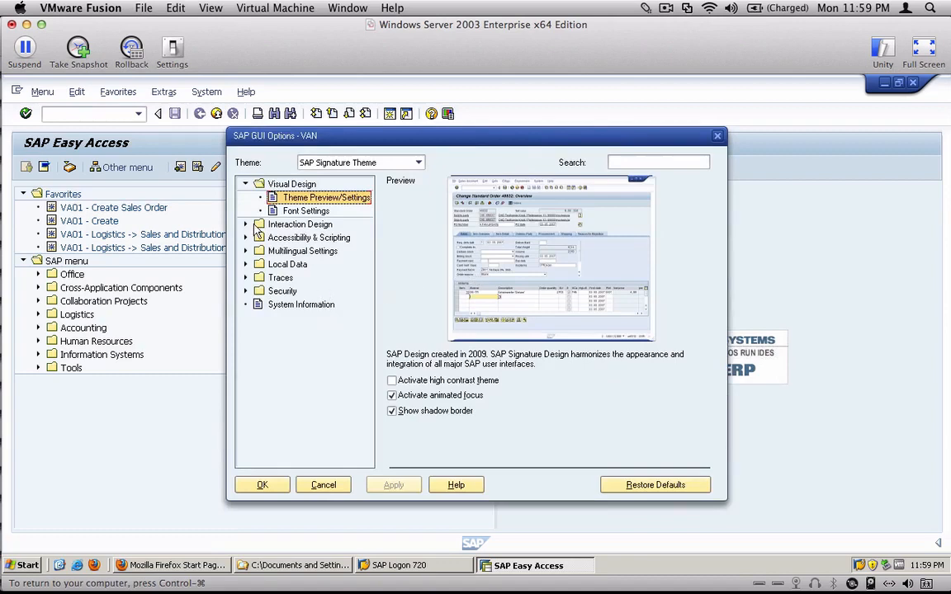
{"action": "left_click", "coordinate": [245, 225]}
{"action": "left_click", "coordinate": [312, 251]}
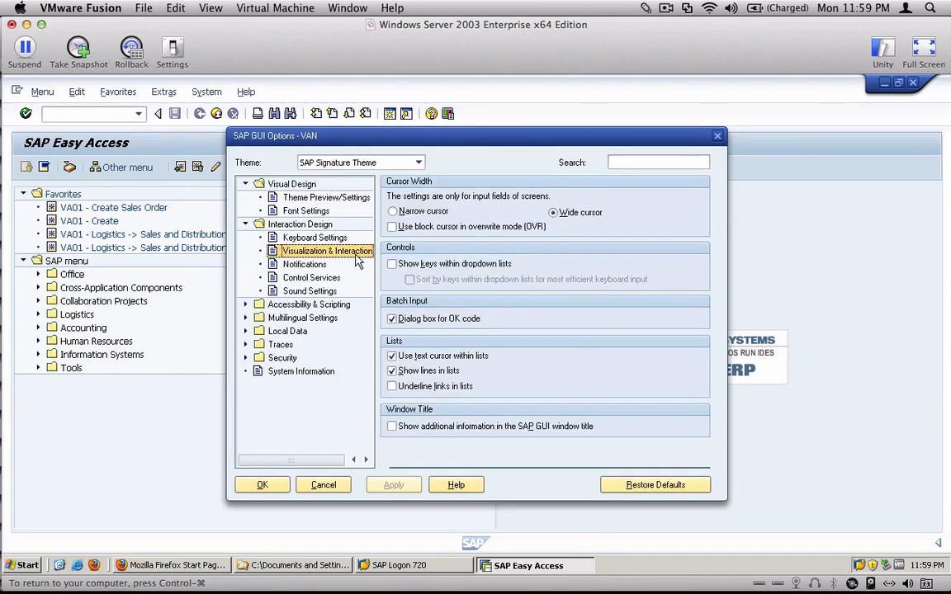
{"action": "left_click", "coordinate": [392, 265]}
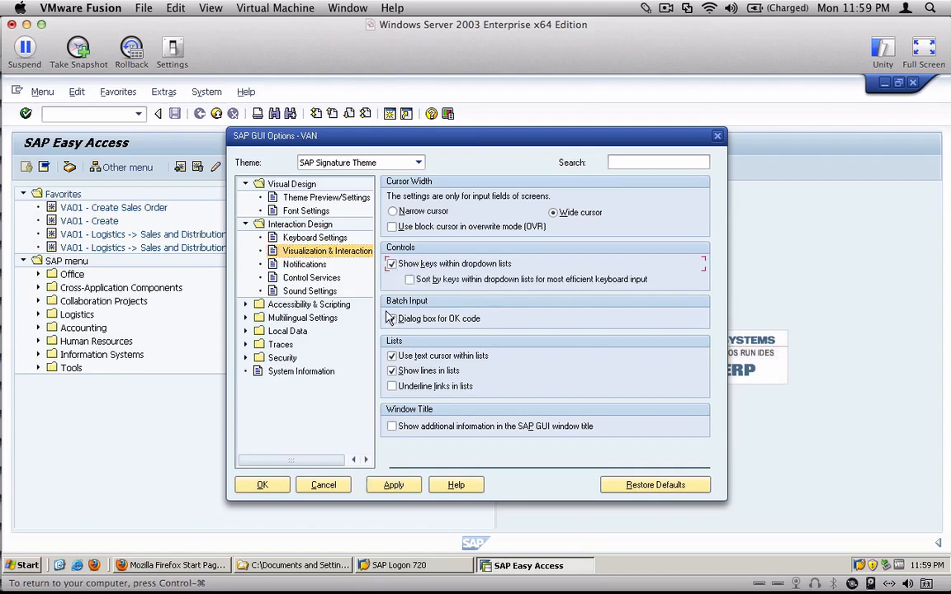
{"action": "left_click", "coordinate": [421, 282]}
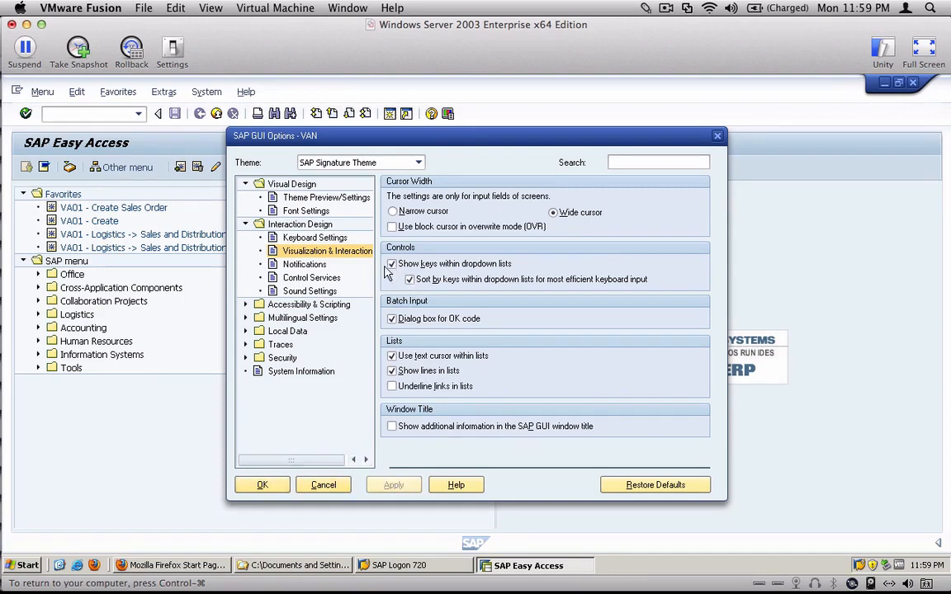
{"action": "left_click", "coordinate": [324, 251]}
{"action": "left_click", "coordinate": [262, 486]}
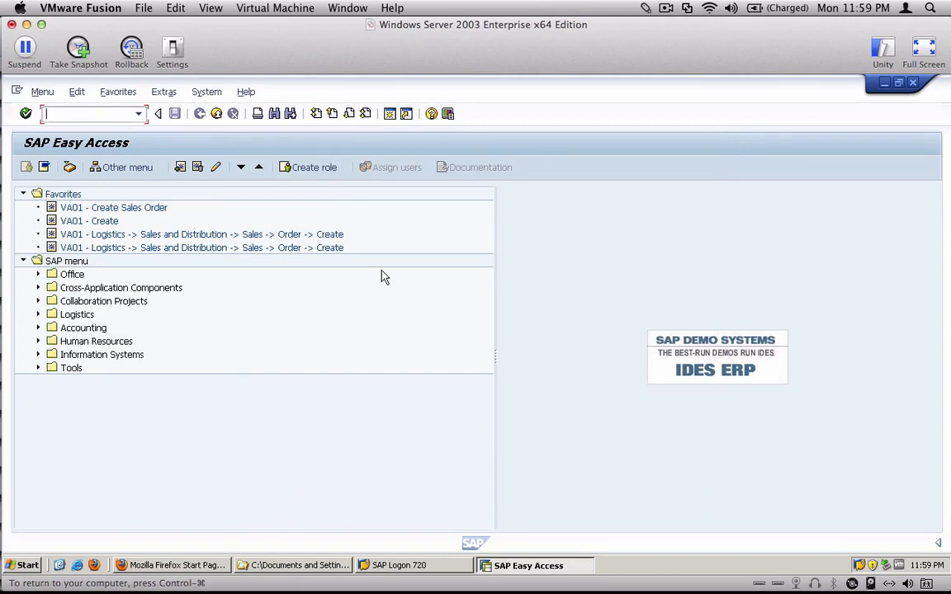
Open the SAP Easy Access settings and confirm them with Display technical names selected.
{"action": "left_click", "coordinate": [163, 94]}
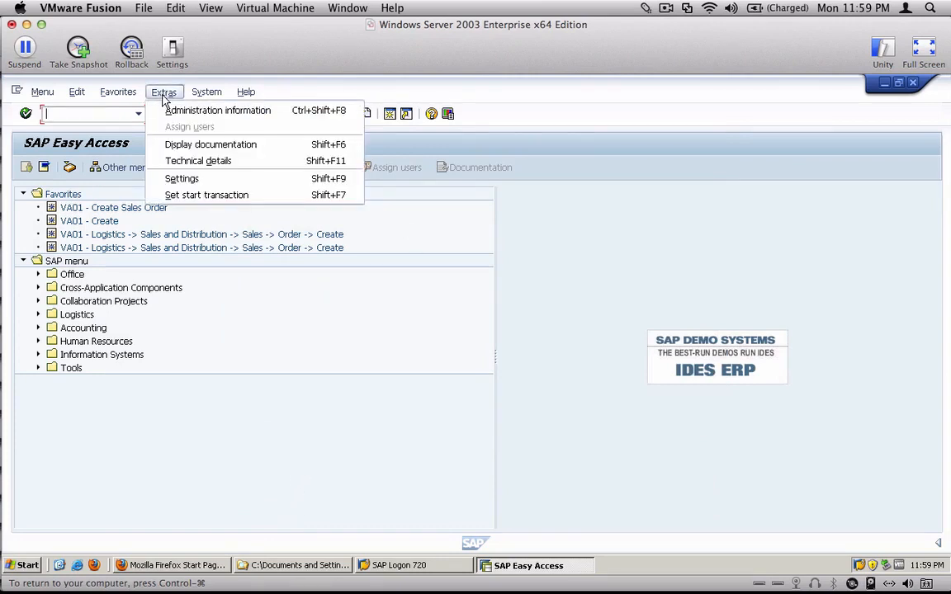
{"action": "left_click", "coordinate": [287, 185]}
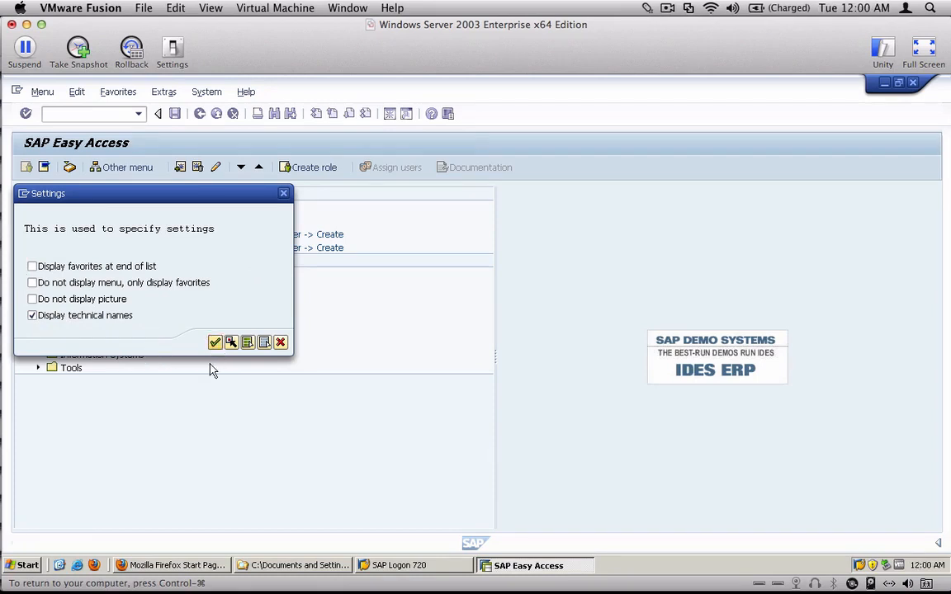
{"action": "key", "text": "Return"}
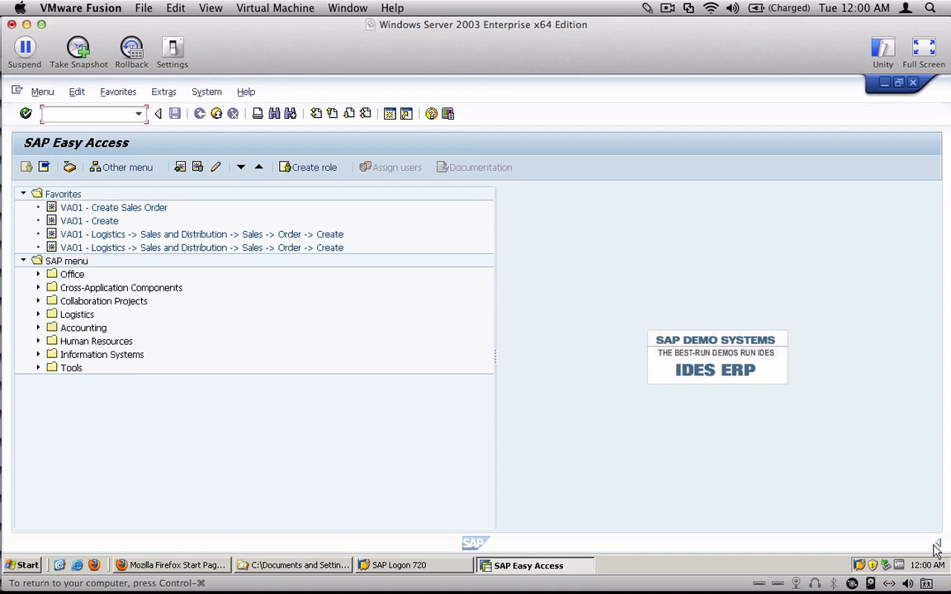
Make the status bar show the current transaction, and run transaction VA01 to open the Create Sales Order initial screen.
{"action": "left_click", "coordinate": [843, 545]}
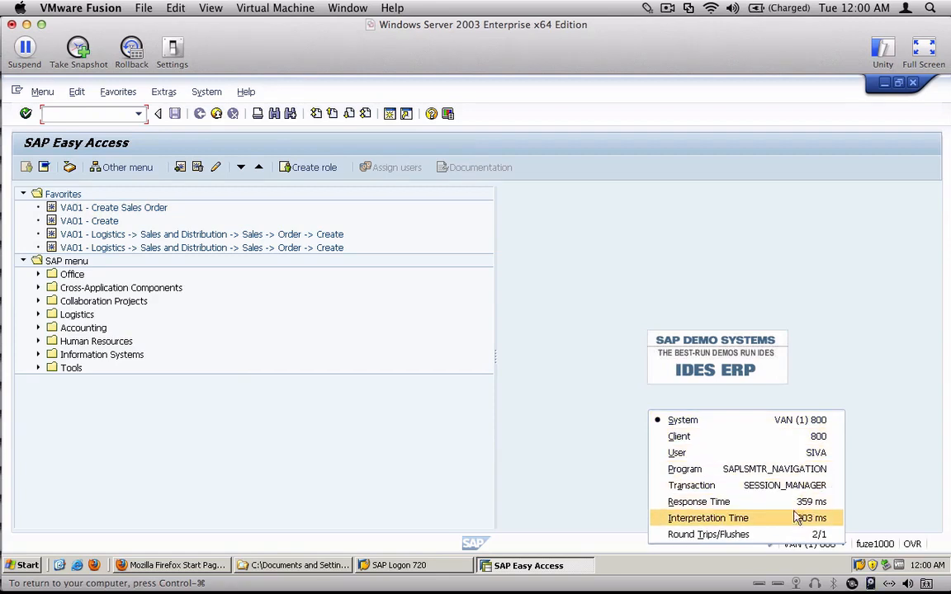
{"action": "left_click", "coordinate": [776, 487]}
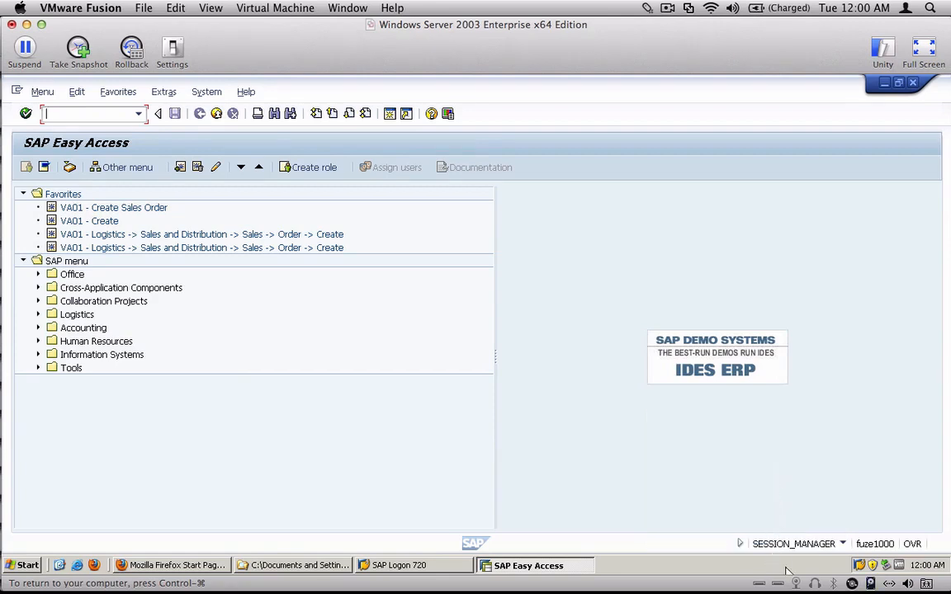
{"action": "left_click", "coordinate": [844, 545]}
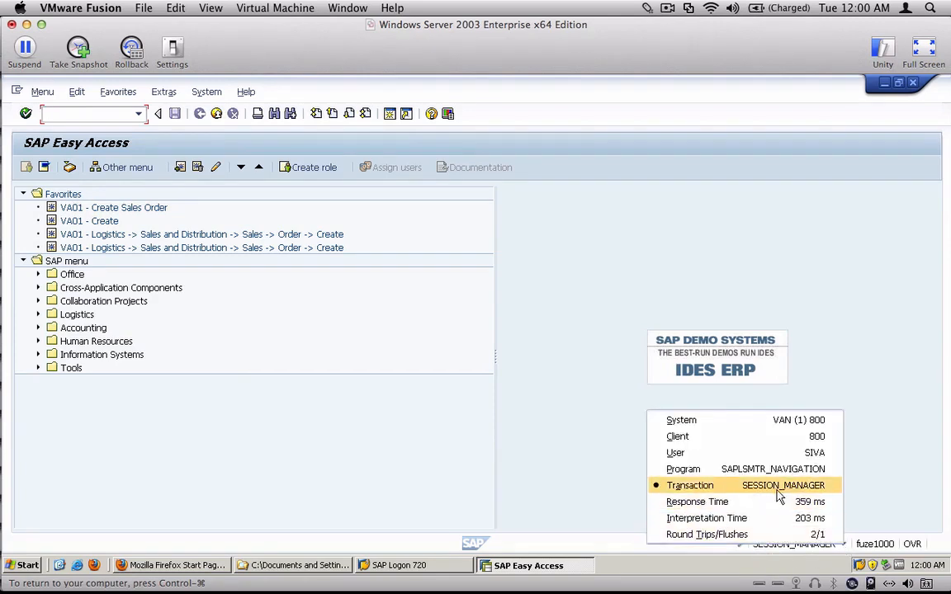
{"action": "left_click", "coordinate": [891, 488]}
{"action": "left_click", "coordinate": [85, 114]}
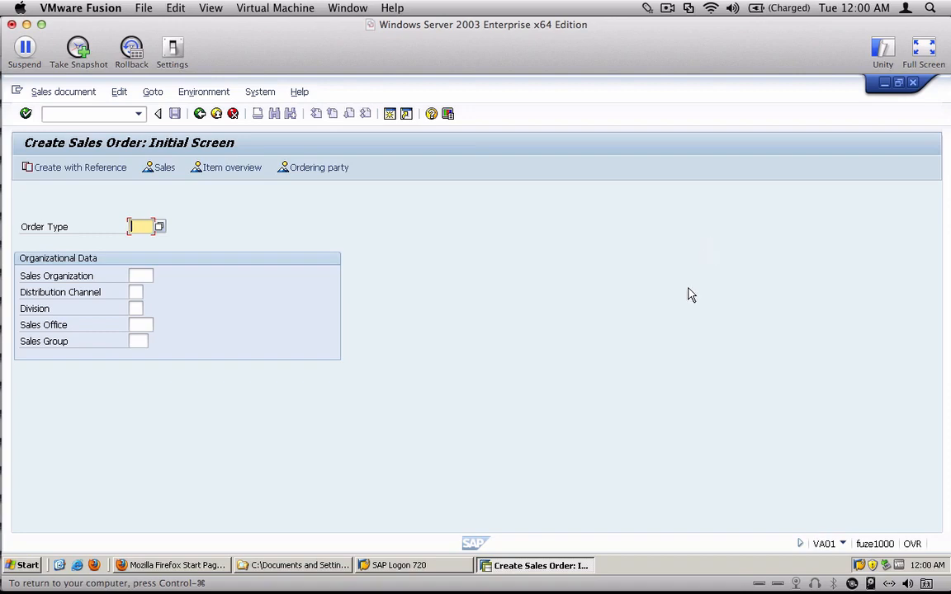
{"action": "left_click", "coordinate": [667, 8]}
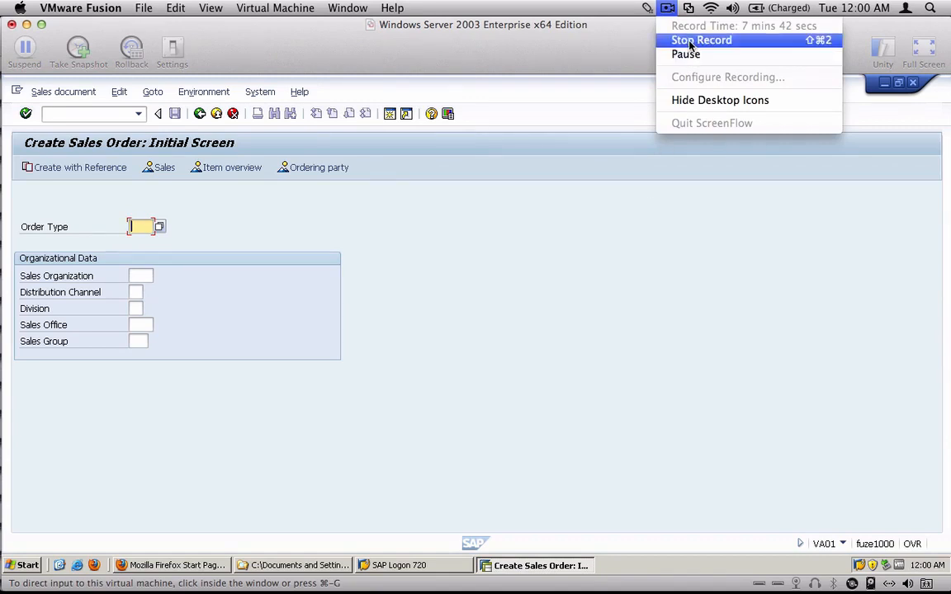
{"action": "left_click", "coordinate": [616, 307]}
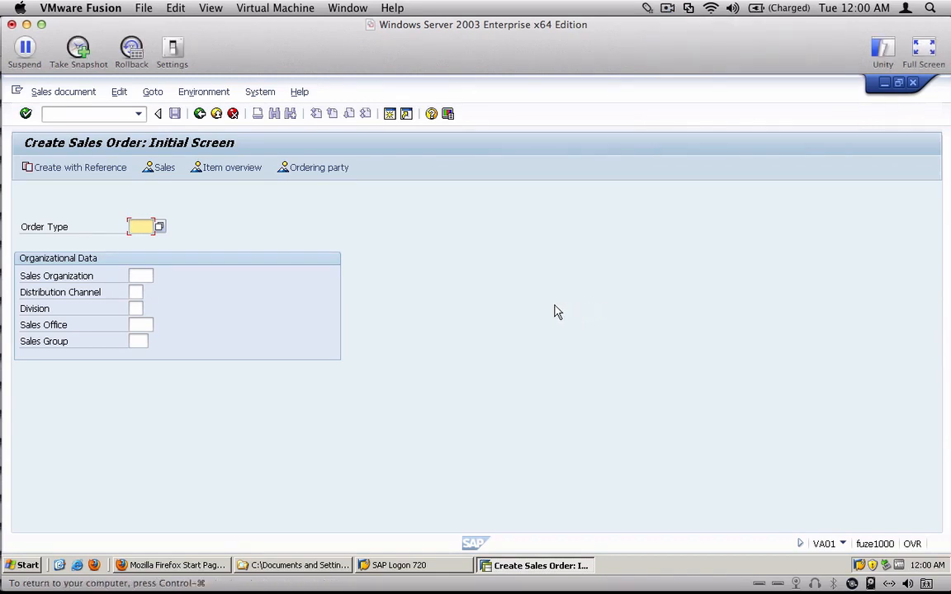
{"action": "left_click", "coordinate": [668, 8]}
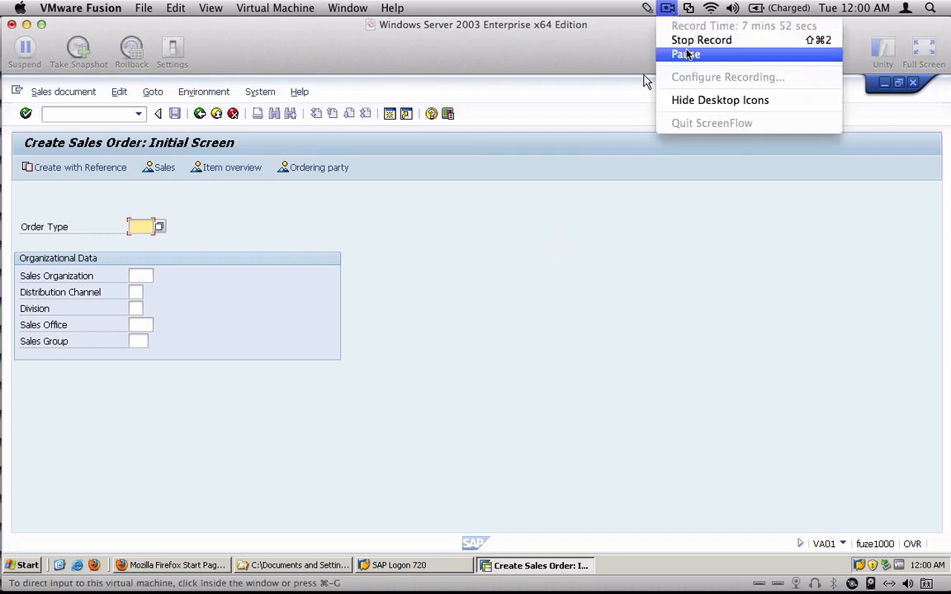